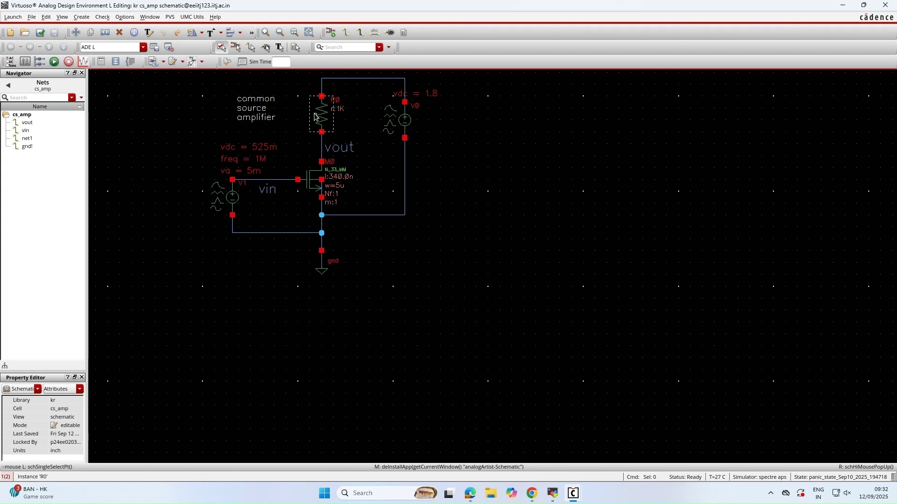
Inspect the V1 input source's properties with Q and cancel without changes.
click(233, 202)
key(q)
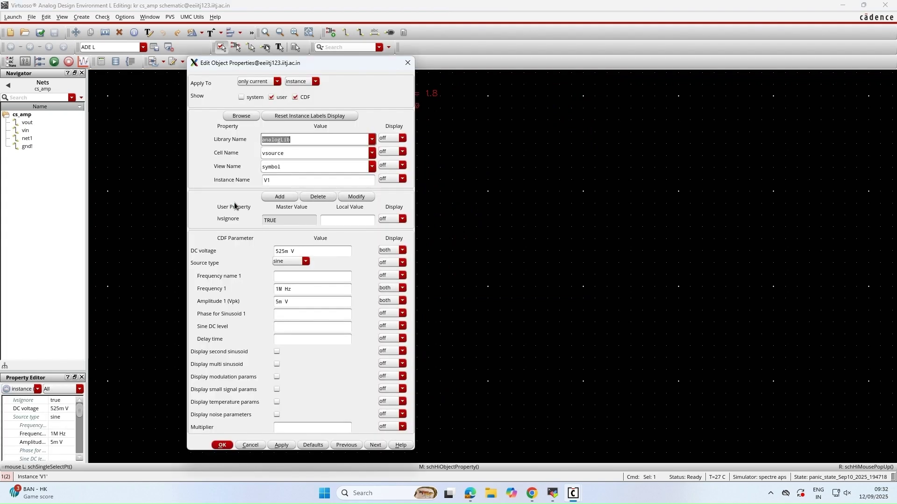
click(250, 446)
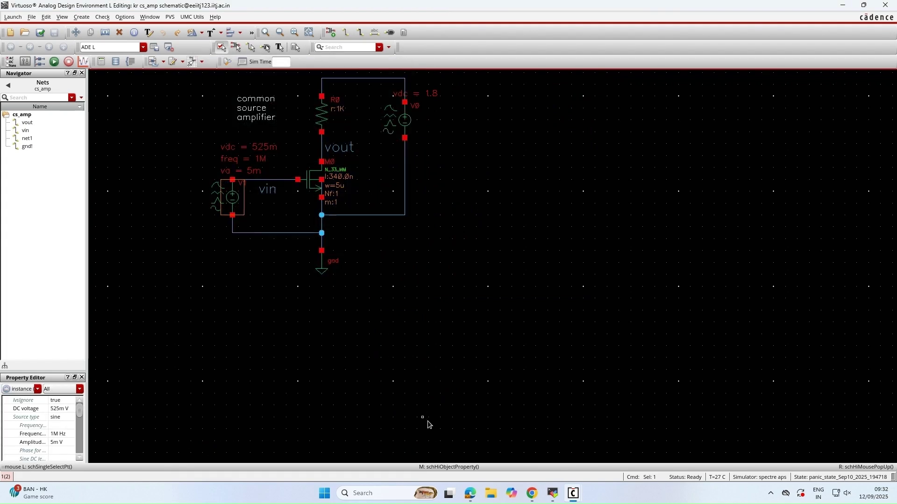
Netlist and run the transient simulation from ADE L.
mouse_move(573, 494)
click(658, 444)
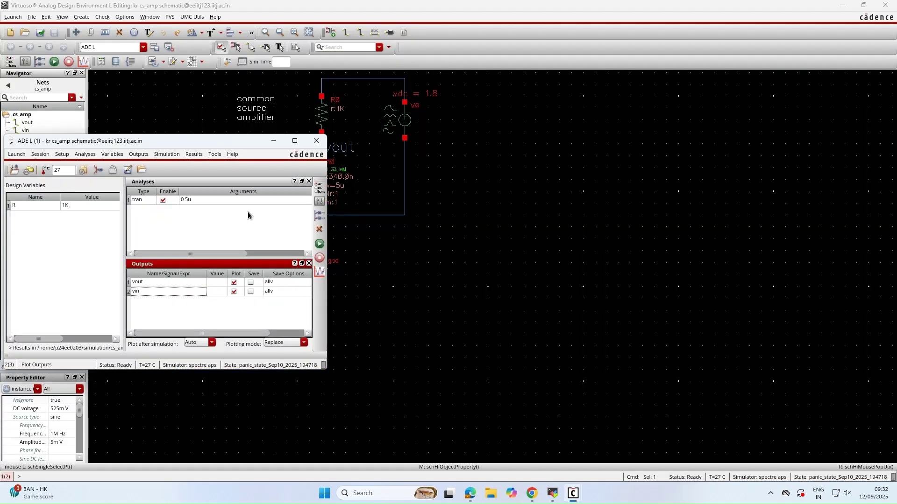
click(320, 243)
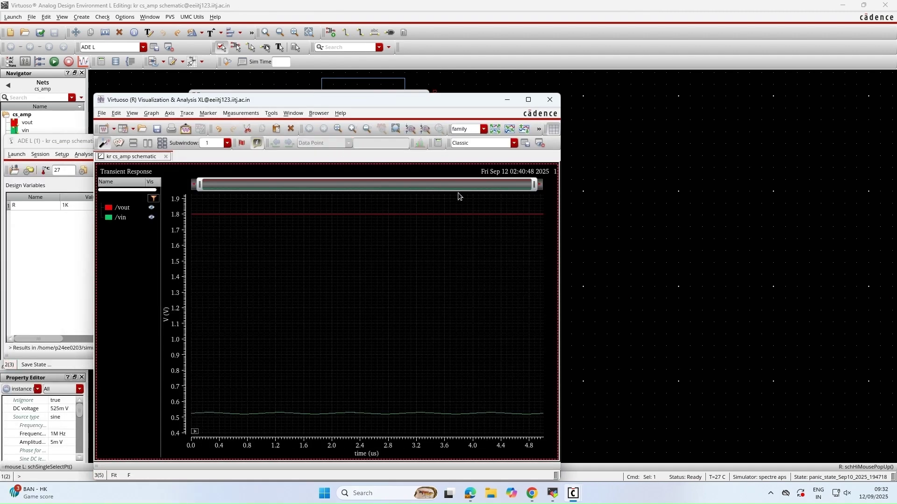
Split vout and vin into strips and send vout to the calculator wrapped in peakToPeak.
click(496, 129)
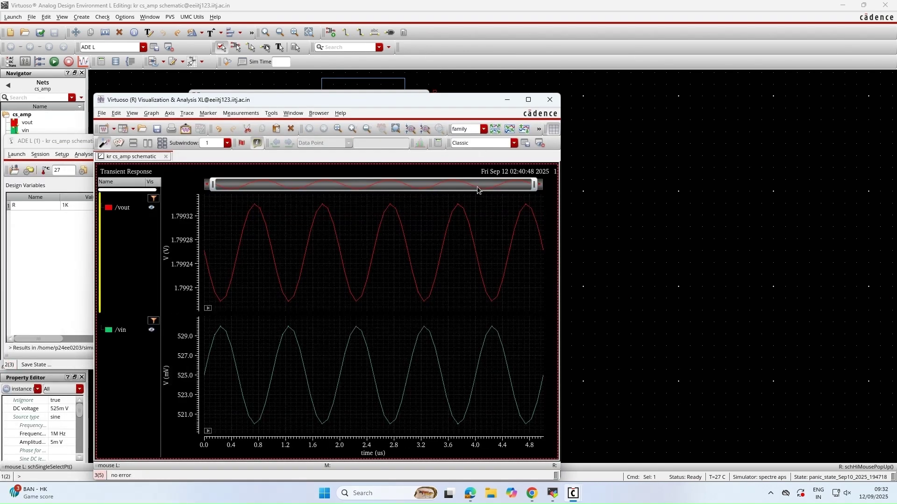
click(336, 234)
right_click(336, 233)
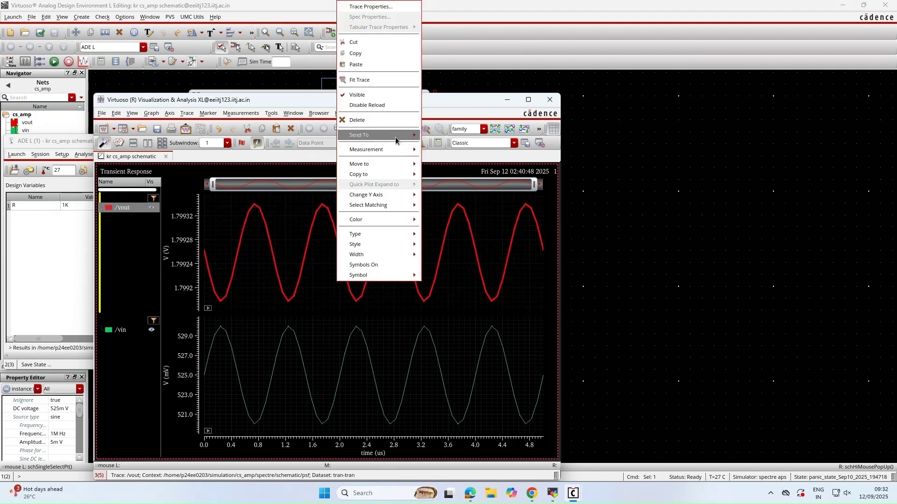
mouse_move(397, 135)
click(439, 140)
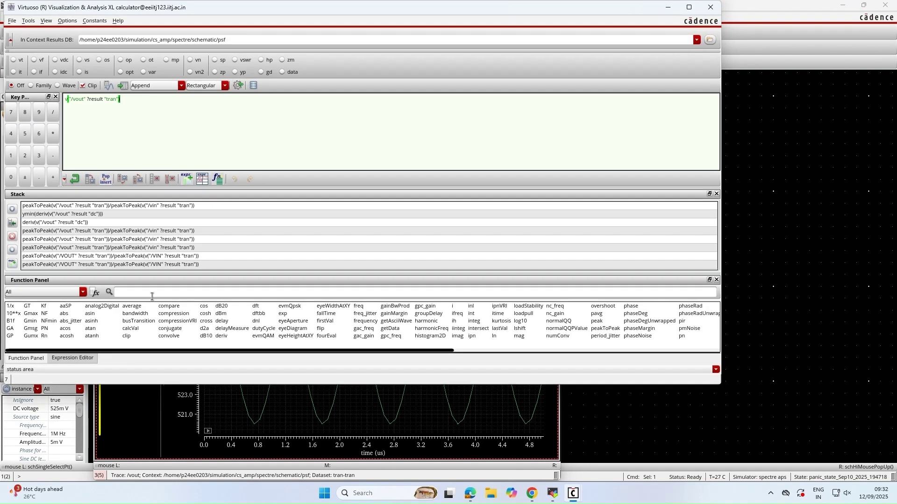
text(peak)
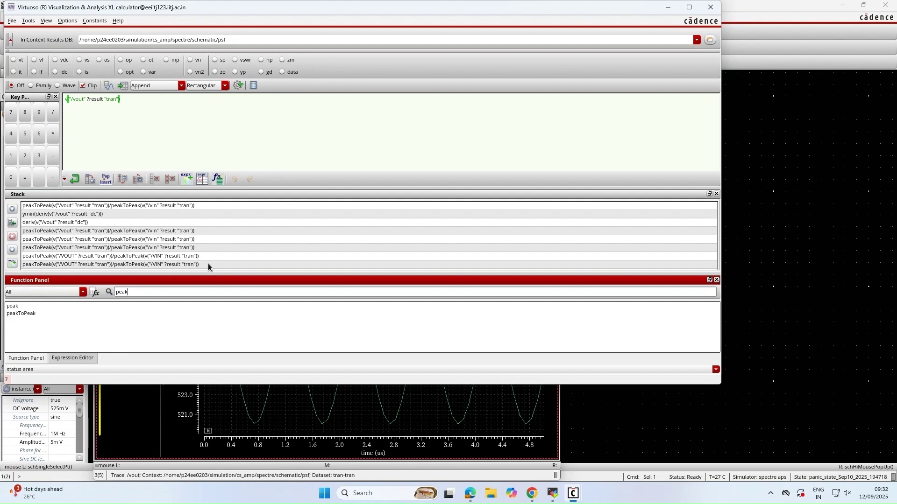
double_click(27, 314)
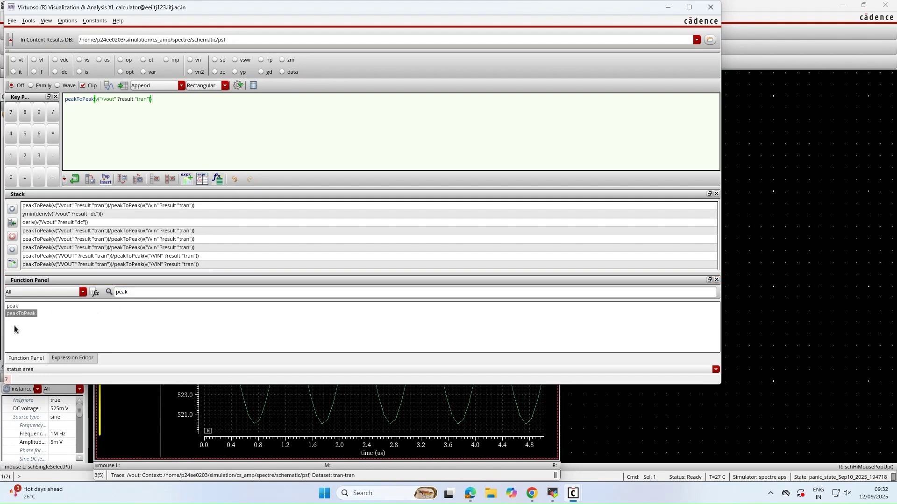
Append a copy of the peakToPeak term and change its node to vin, forming vout/vin.
drag(65, 100, 171, 101)
key(ctrl+c)
click(171, 101)
middle_click(172, 101)
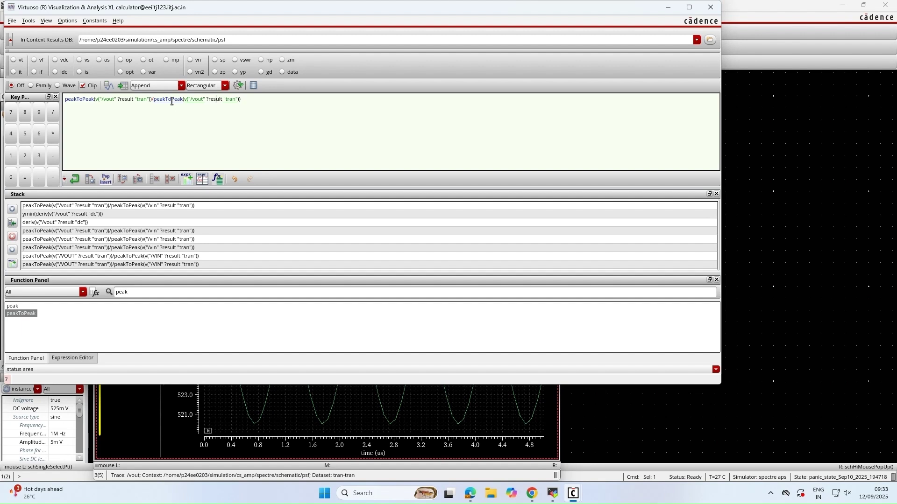
key(BackSpace)
key(BackSpace)
key(BackSpace)
text(in)
Add the calculator expression as an output named gain and stop plotting vout and vin.
mouse_move(551, 490)
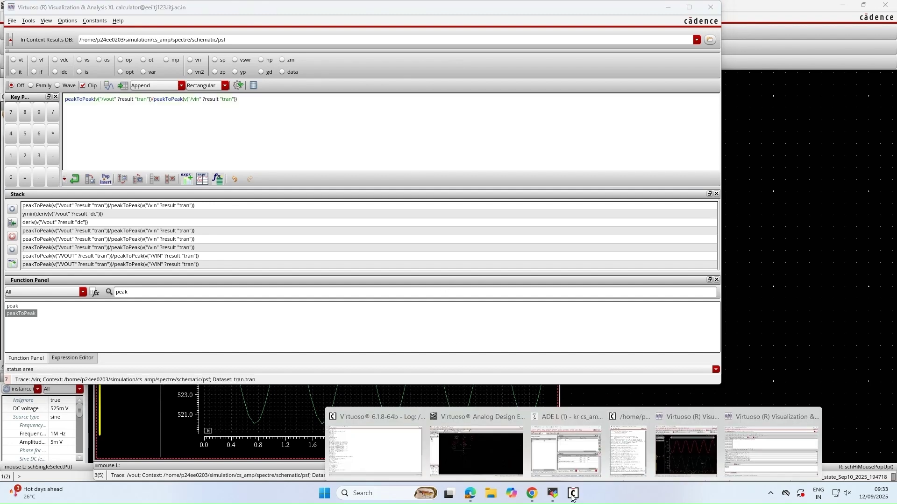
click(593, 451)
click(157, 301)
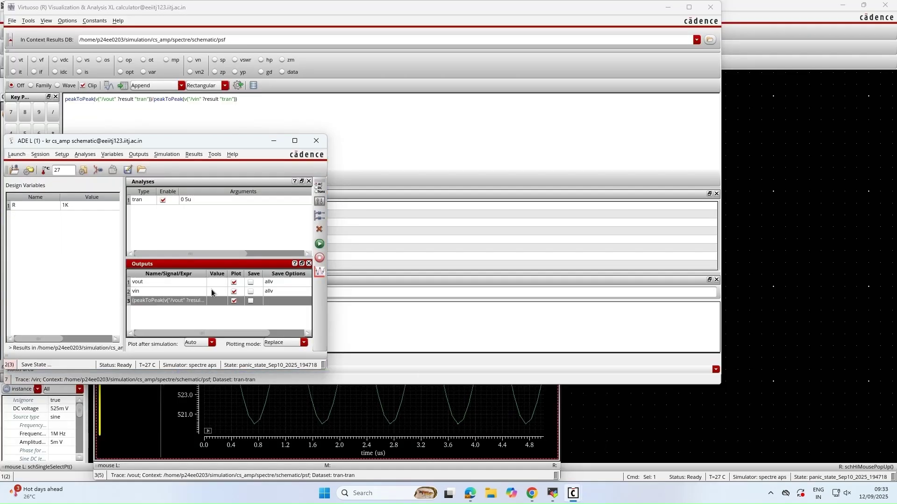
click(234, 291)
click(234, 282)
right_click(231, 299)
click(247, 301)
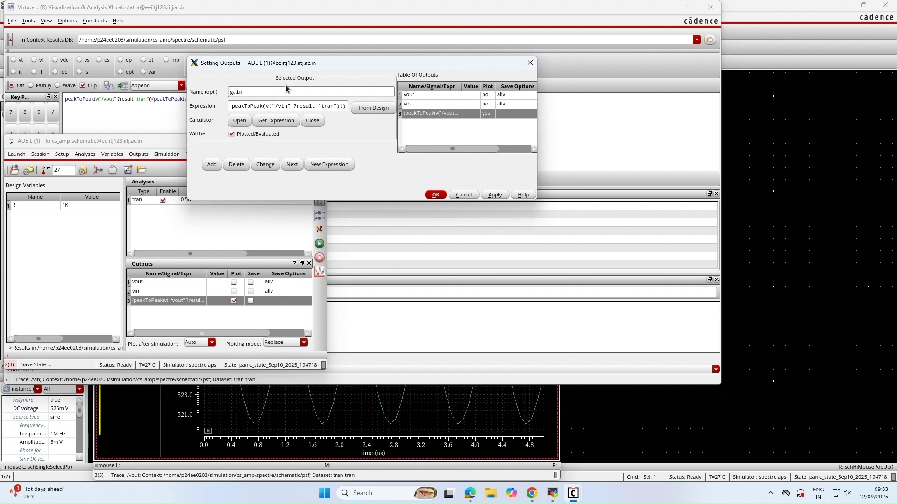
click(495, 195)
click(435, 195)
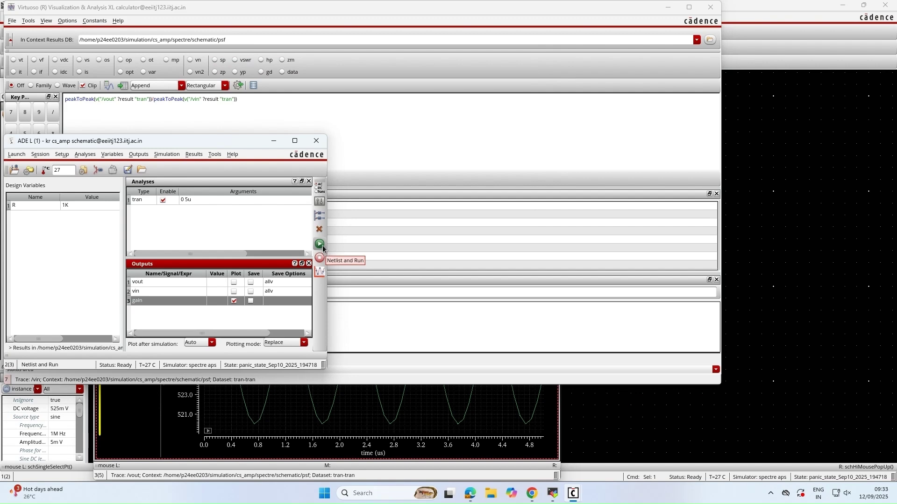
Rerun the simulation so the gain output evaluates to 16.32m.
click(319, 244)
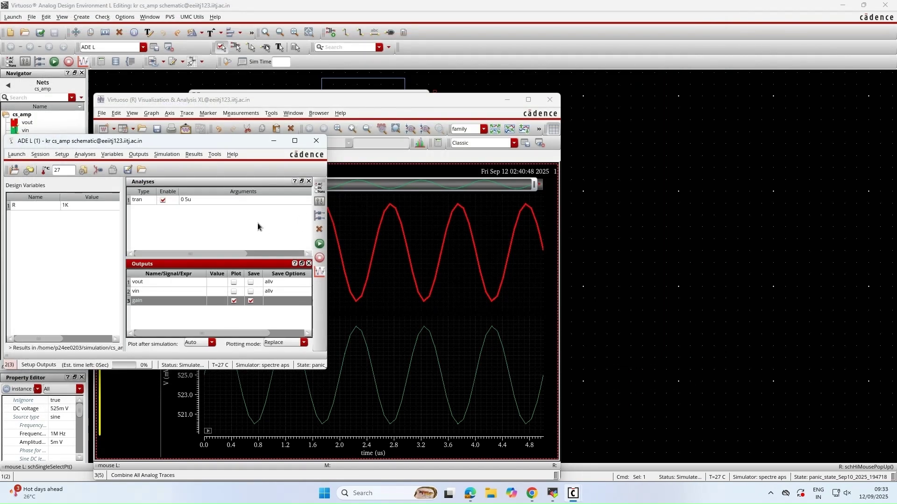
click(507, 100)
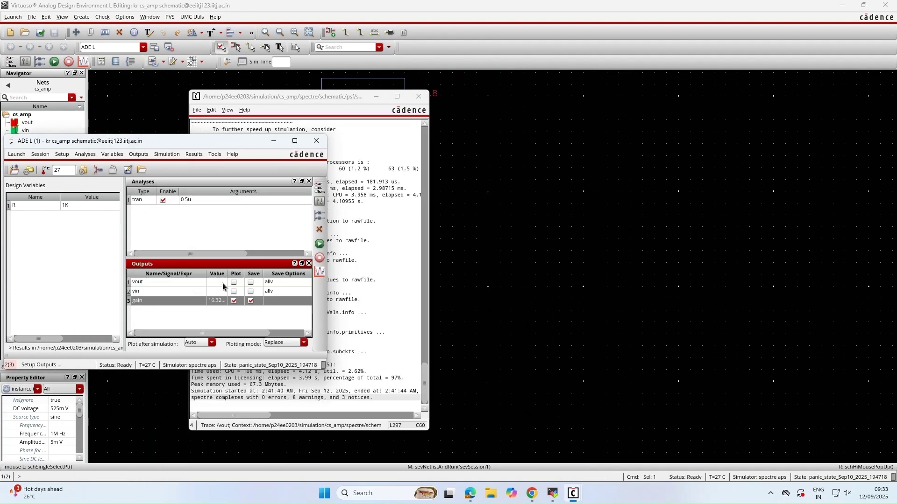
drag(229, 274, 269, 274)
Delete the vin and vout outputs from the outputs list.
click(189, 292)
right_click(189, 292)
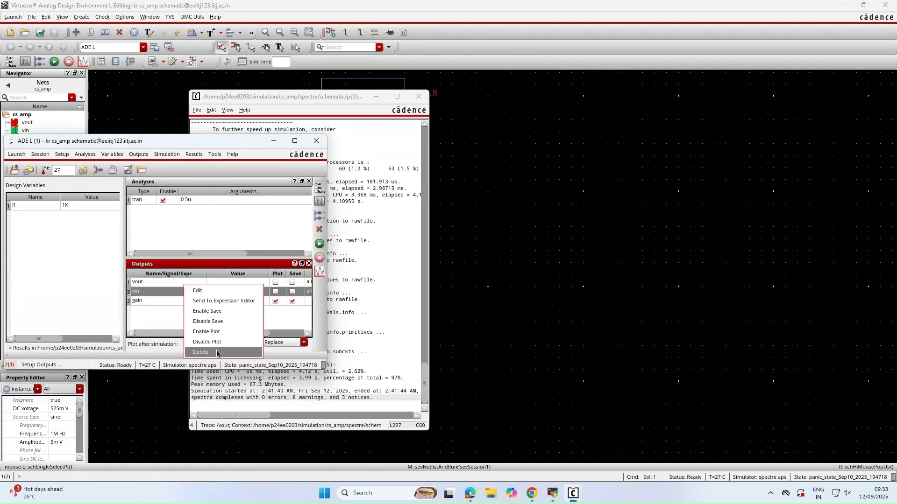
click(217, 349)
right_click(186, 286)
click(205, 341)
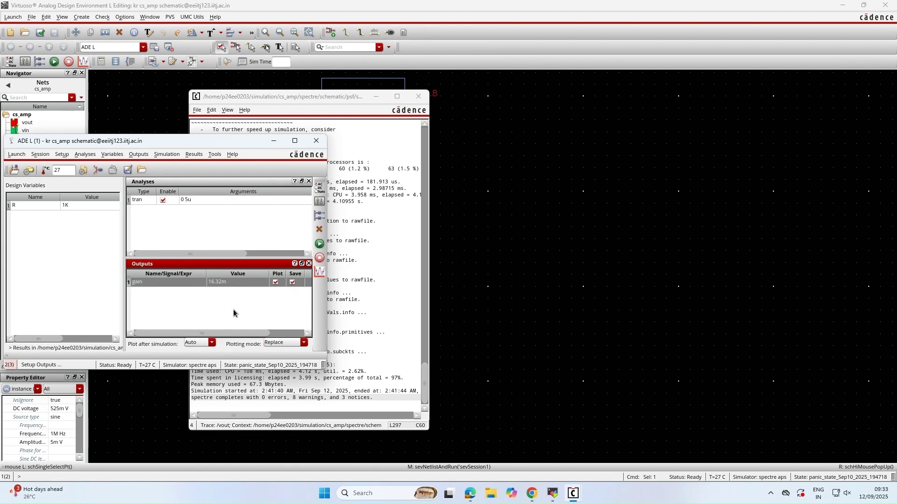
click(375, 97)
Set resistor R0's resistance to the variable r, then check and save the schematic.
click(273, 141)
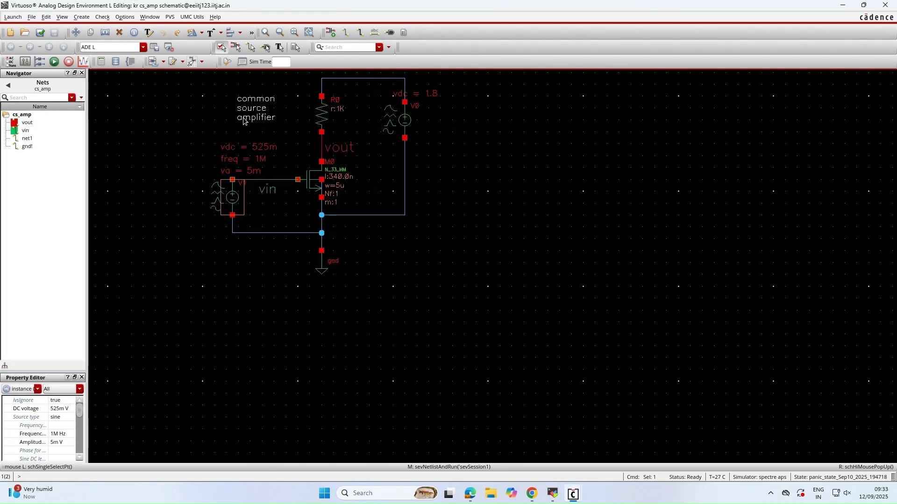
ctrl+scroll(256, 129, up, 3)
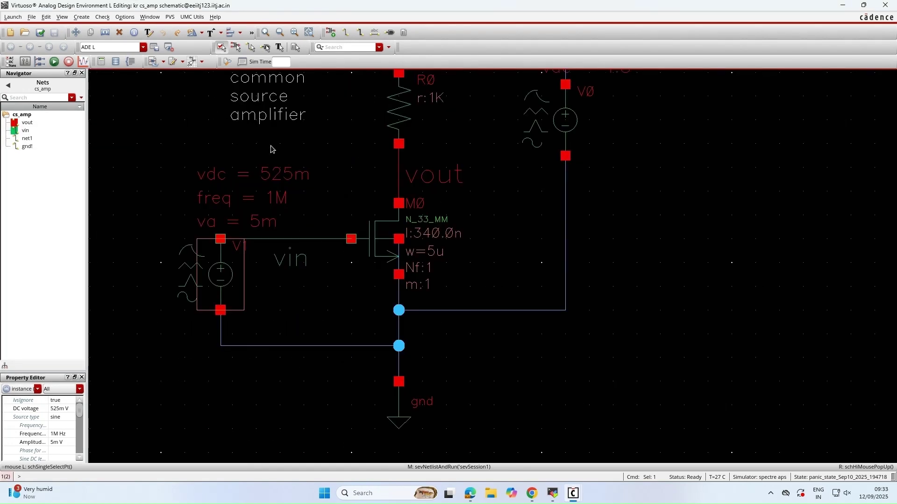
ctrl+scroll(300, 150, down, 3)
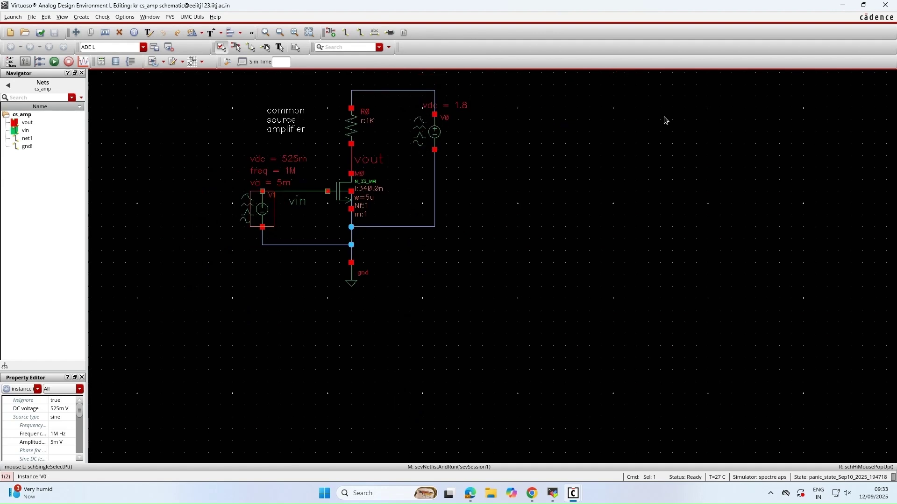
double_click(360, 130)
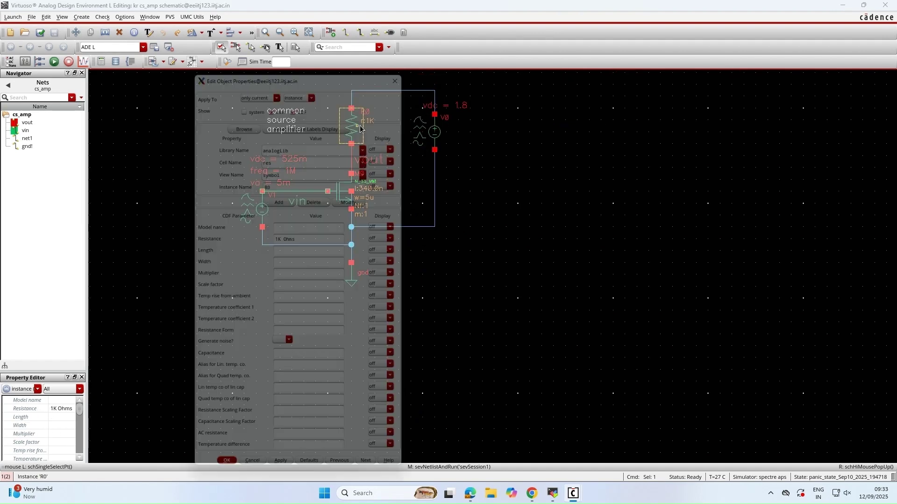
key(BackSpace)
key(BackSpace)
key(BackSpace)
key(BackSpace)
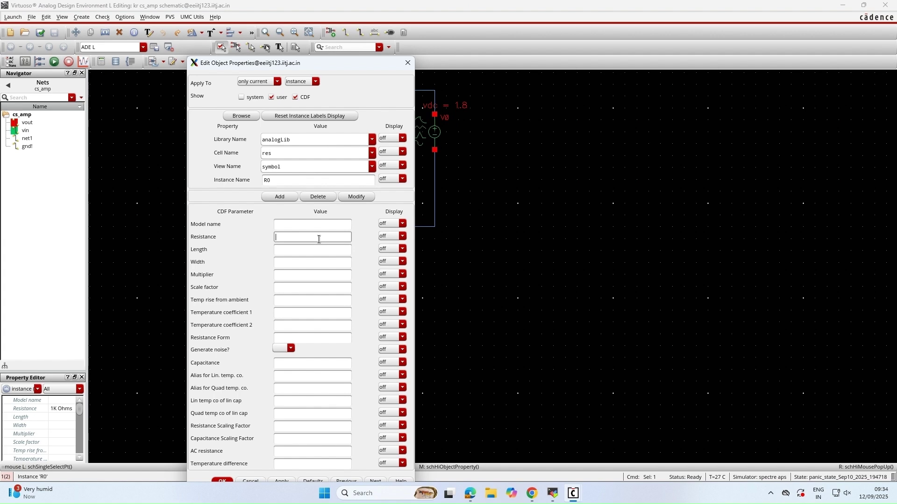
text(r)
key(Return)
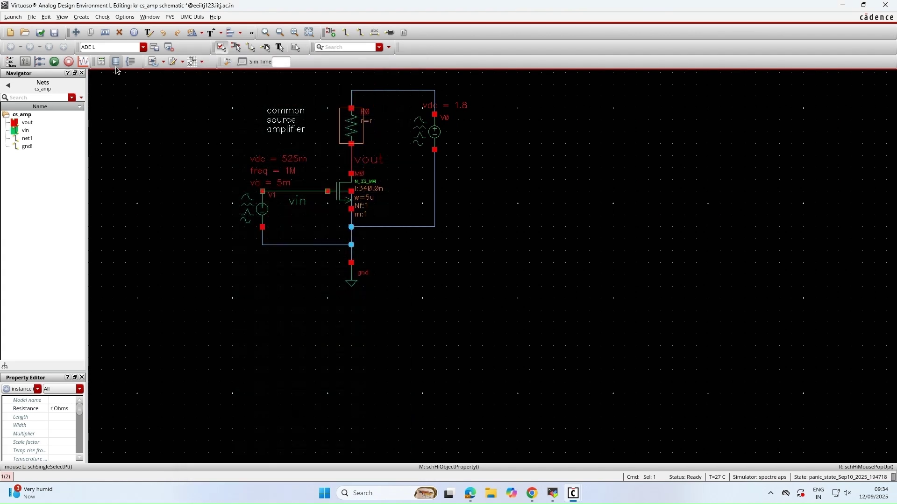
click(32, 17)
click(57, 113)
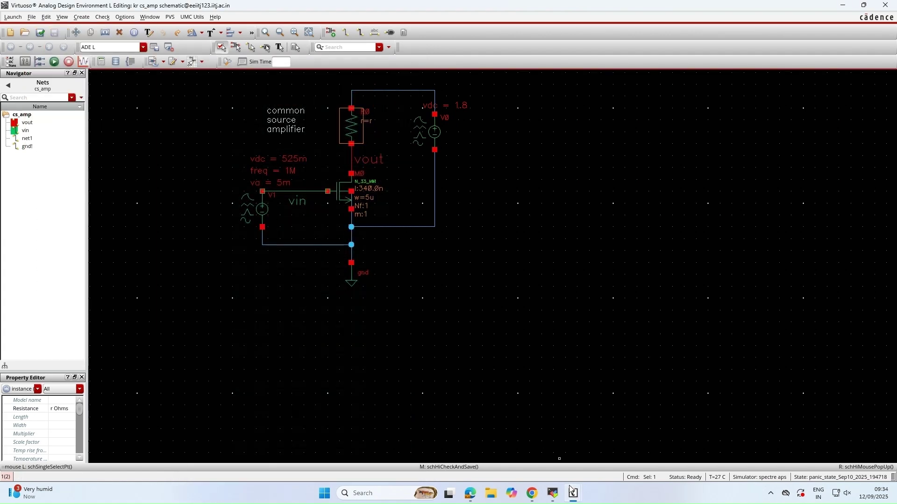
Replace design variable R with r copied from the cellview.
mouse_move(573, 494)
click(597, 444)
right_click(61, 222)
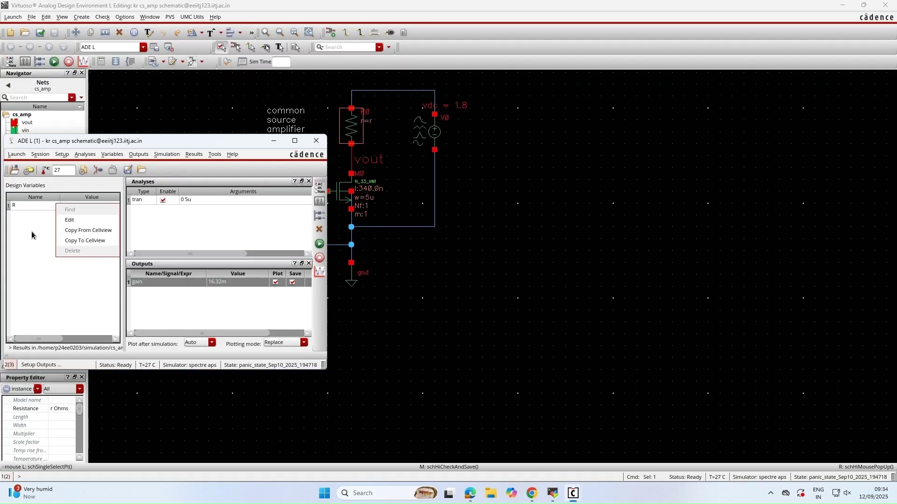
click(54, 225)
right_click(64, 210)
click(67, 223)
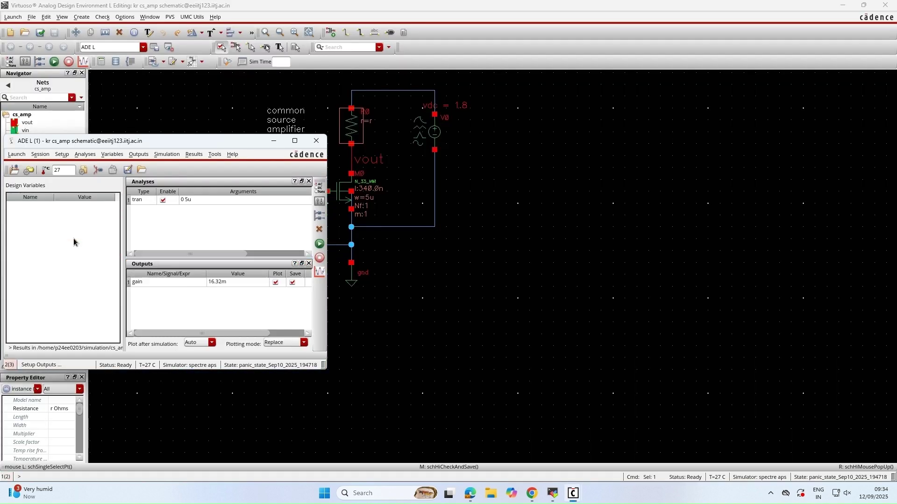
right_click(61, 210)
click(75, 238)
double_click(77, 208)
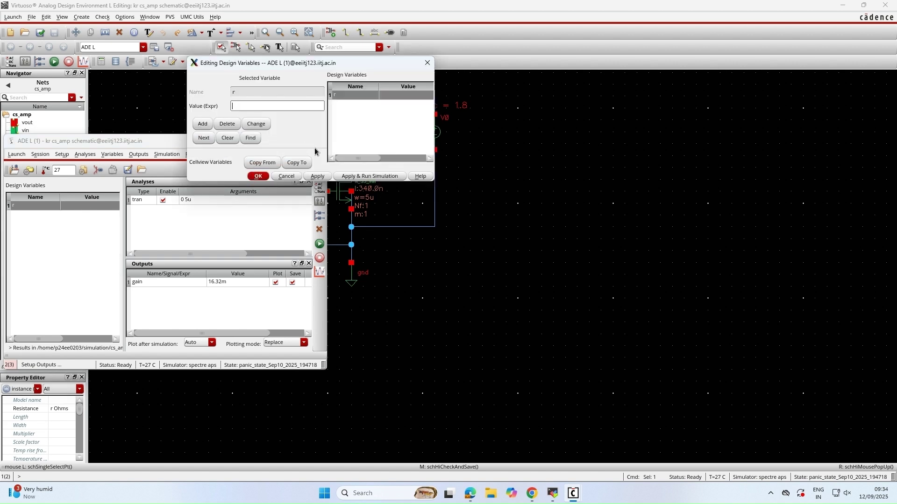
click(286, 176)
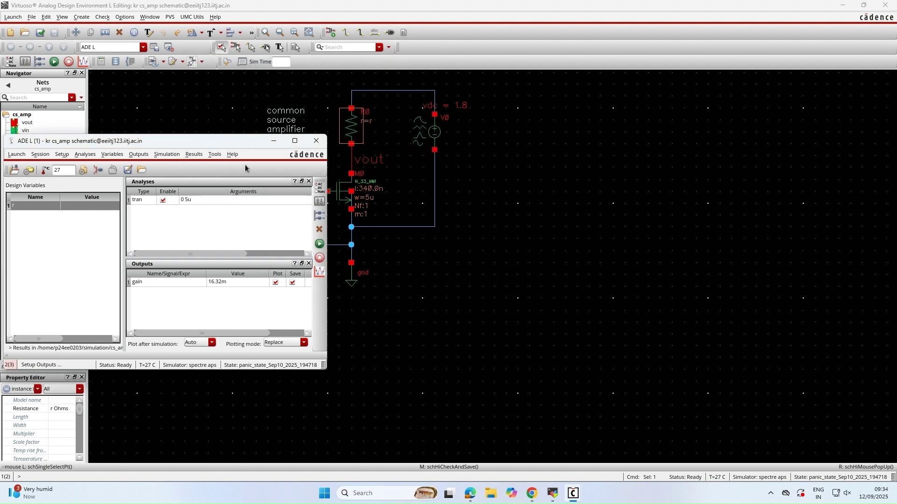
click(192, 154)
Set up a parametric sweep of r from 1k to 20k.
mouse_move(208, 184)
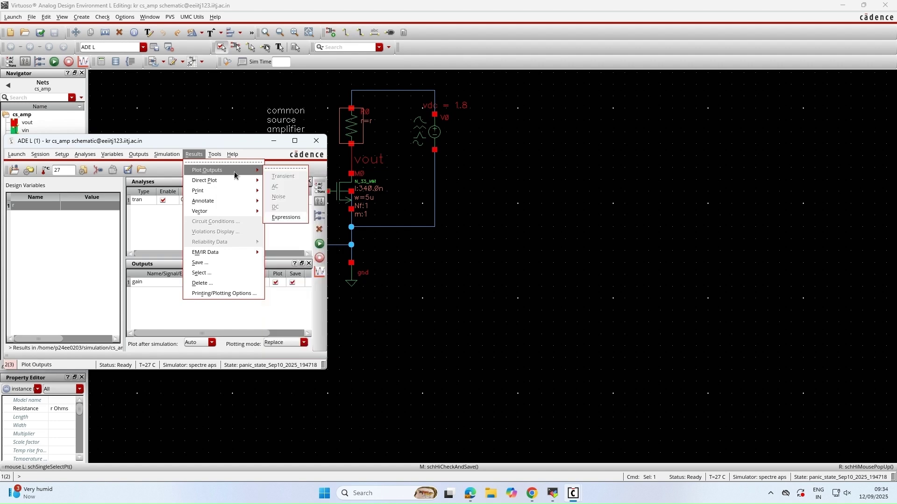
click(227, 172)
drag(170, 310, 294, 131)
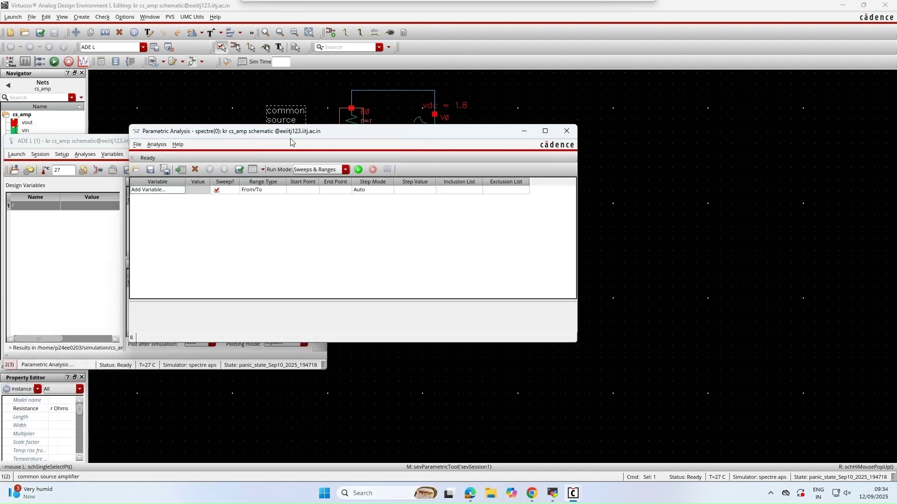
click(161, 189)
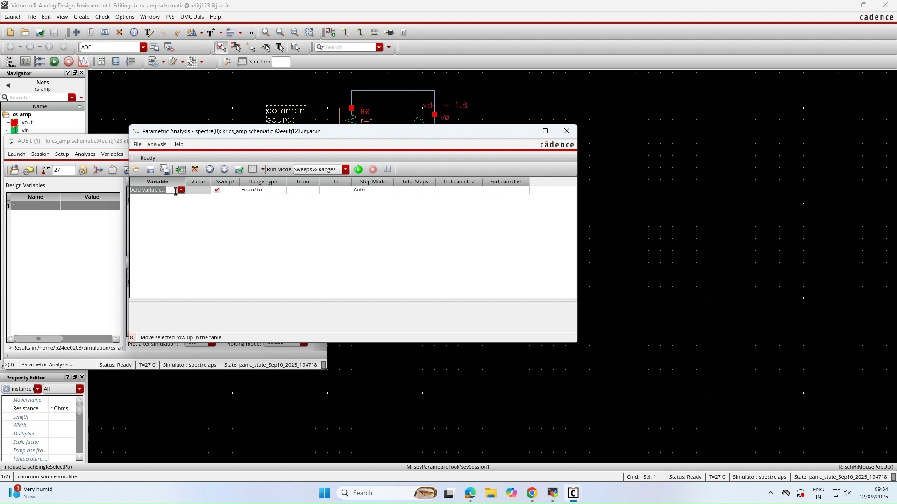
click(180, 190)
click(173, 198)
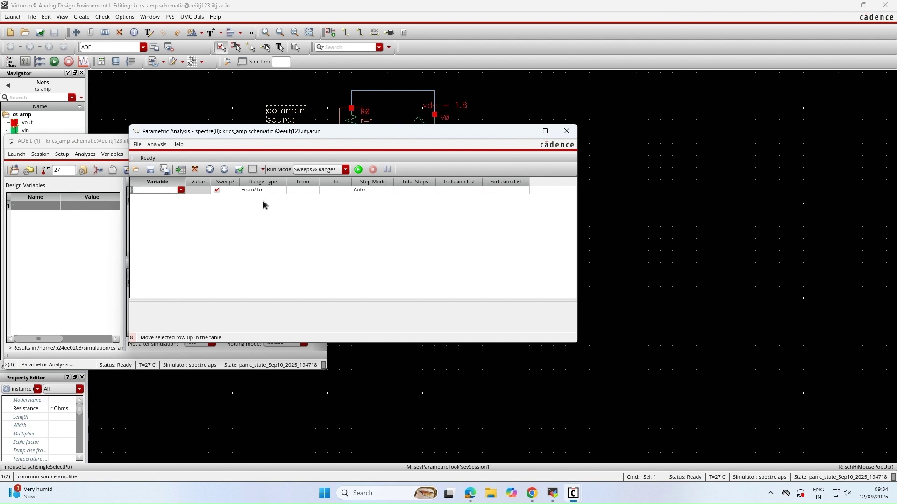
click(299, 190)
text(1k)
click(336, 190)
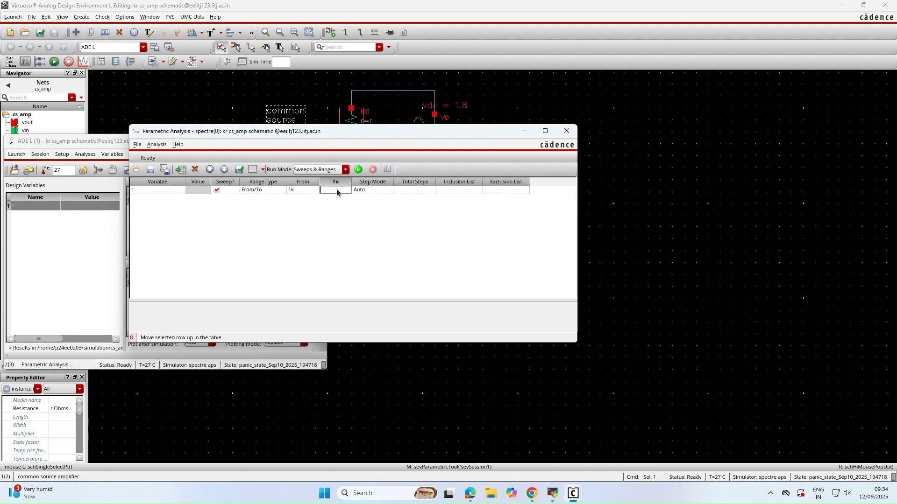
click(386, 190)
Run the r sweep to completion and move the Parametric Analysis window aside.
click(359, 169)
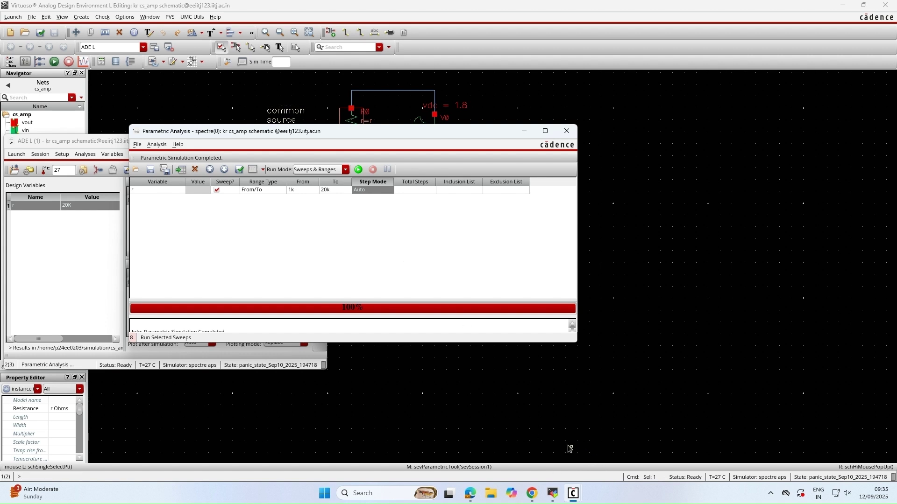
drag(321, 132, 367, 120)
click(573, 493)
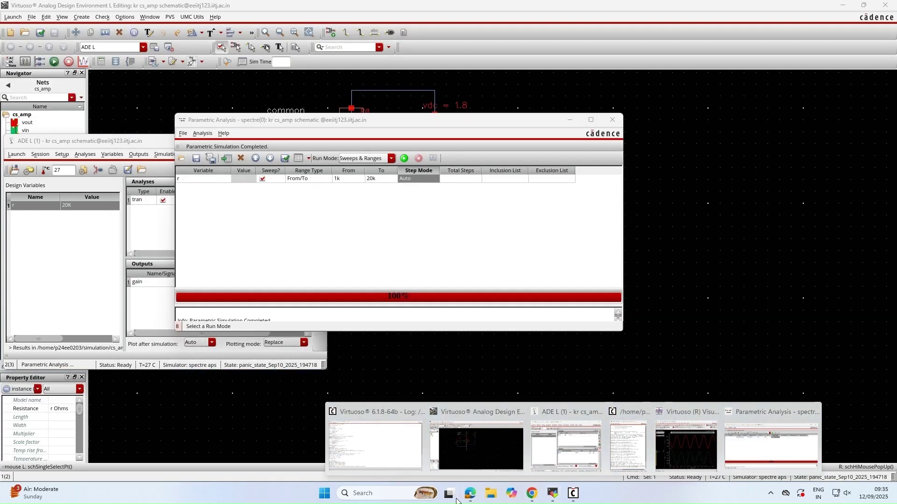
View the gain plot from the 1k–20k r sweep, then minimize it.
mouse_move(465, 494)
click(449, 470)
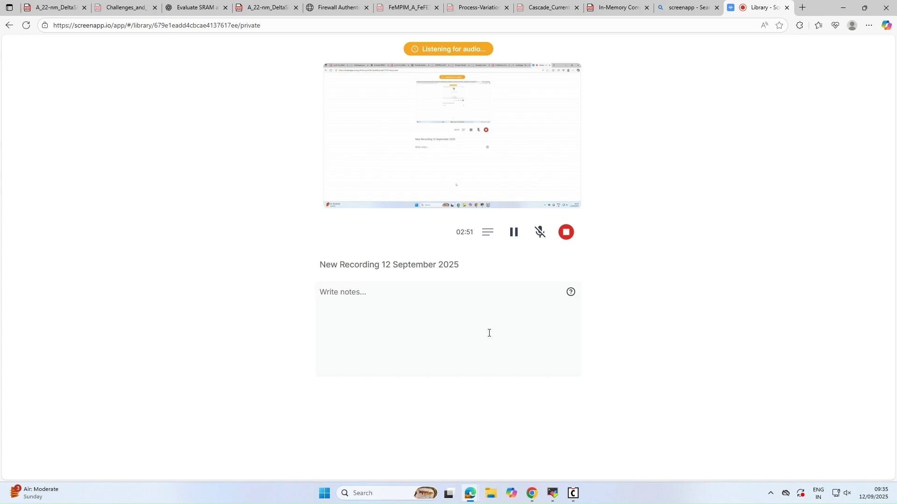
click(574, 493)
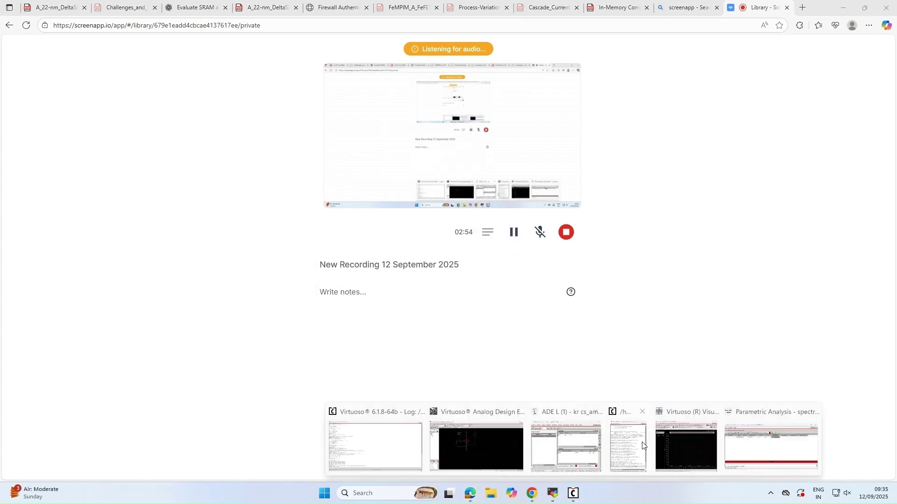
click(699, 447)
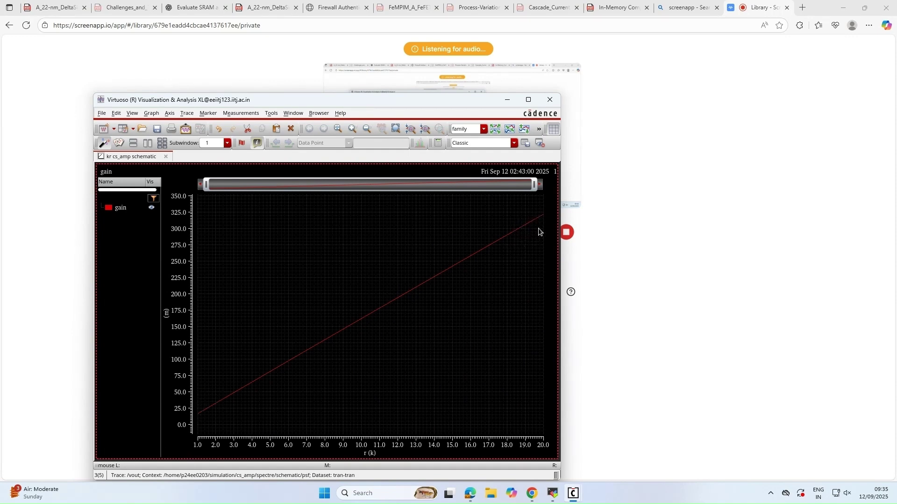
click(508, 99)
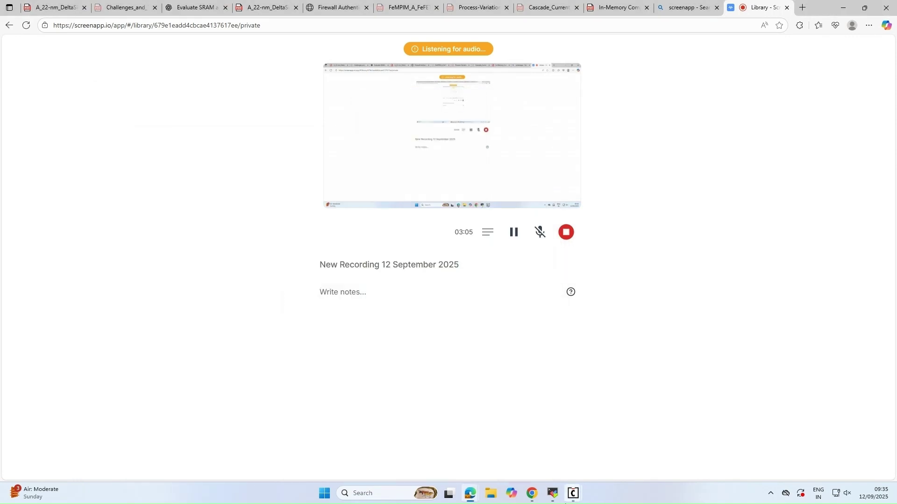
Change the r sweep to run from 20k to 100k and rerun it.
mouse_move(559, 490)
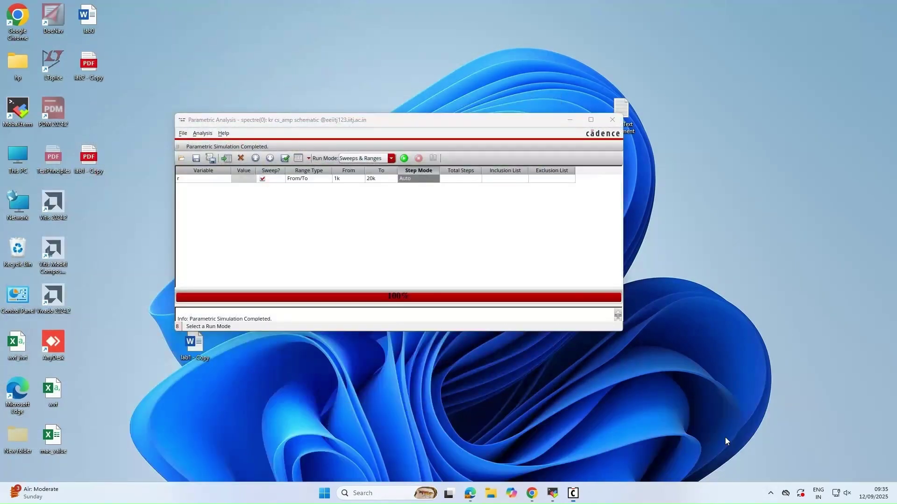
click(727, 438)
click(344, 178)
click(344, 179)
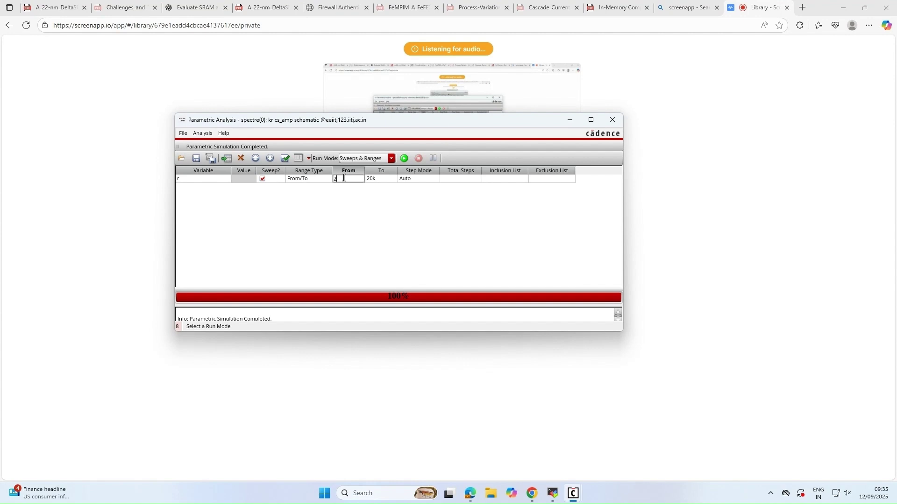
click(379, 181)
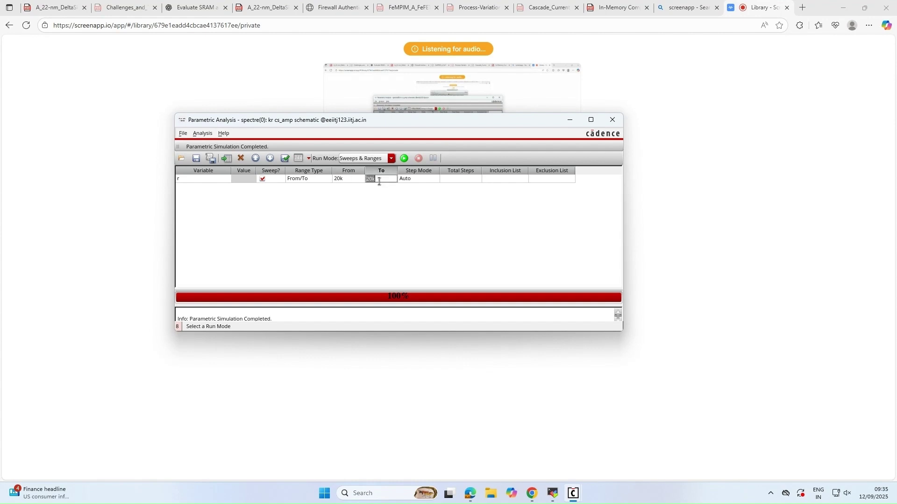
click(379, 181)
click(404, 158)
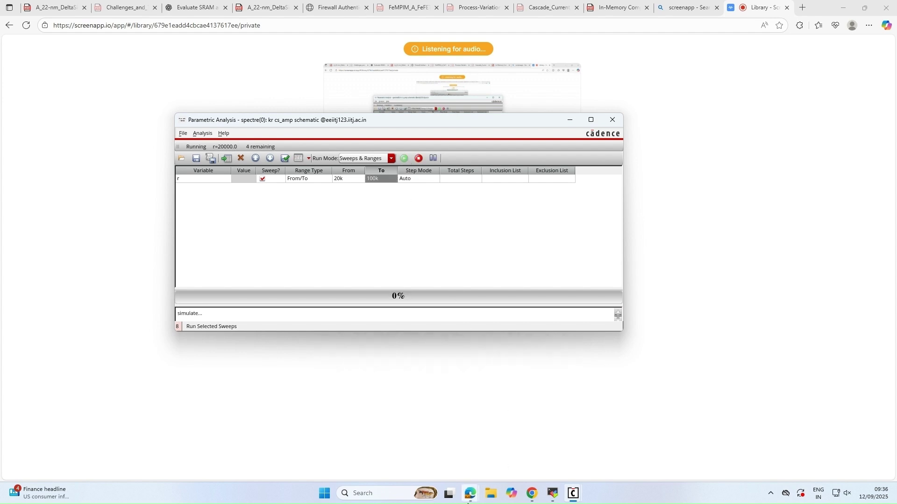
Check the updated gain plot reaching 1.52 at 100k, then return to the schematic.
mouse_move(449, 493)
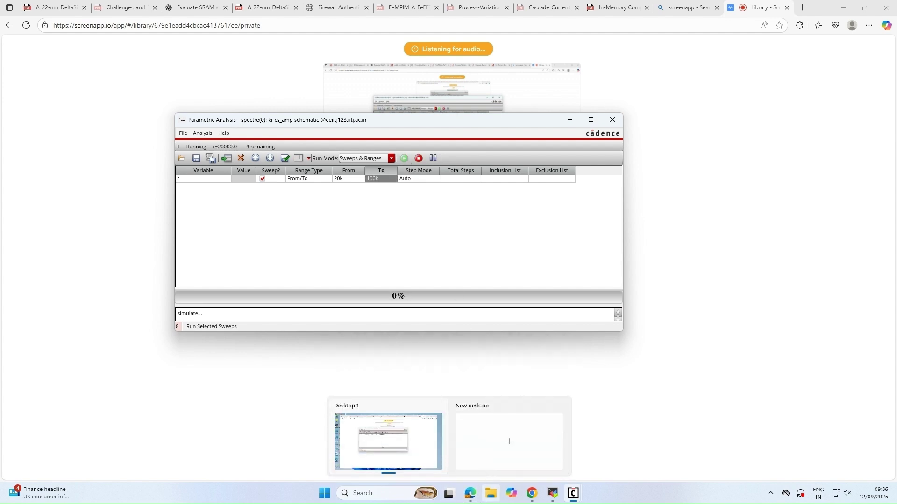
mouse_move(531, 494)
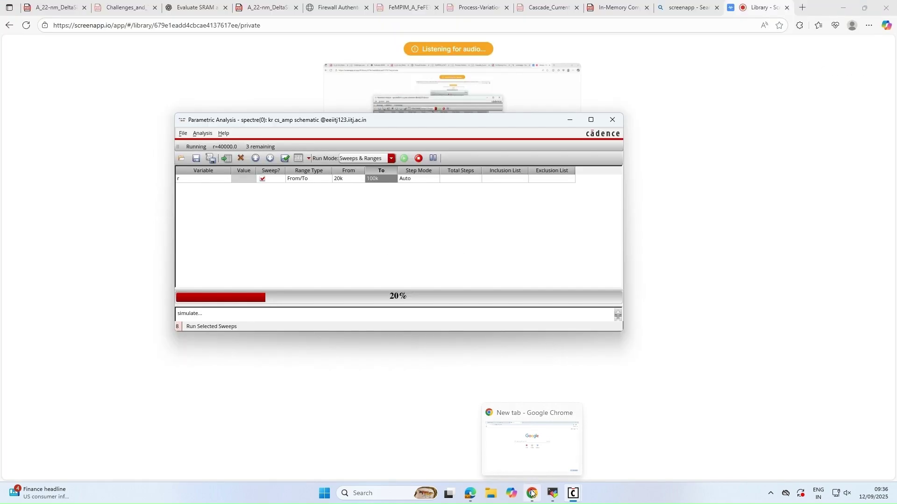
click(557, 112)
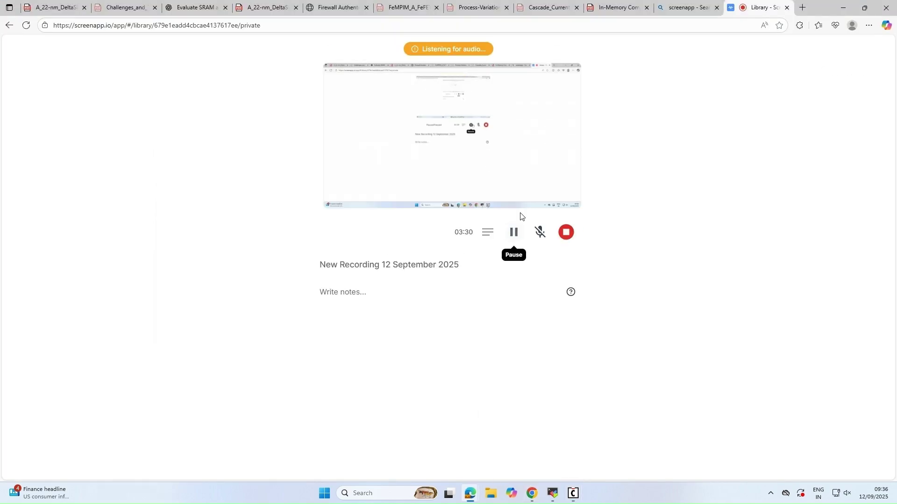
mouse_move(573, 493)
mouse_move(499, 445)
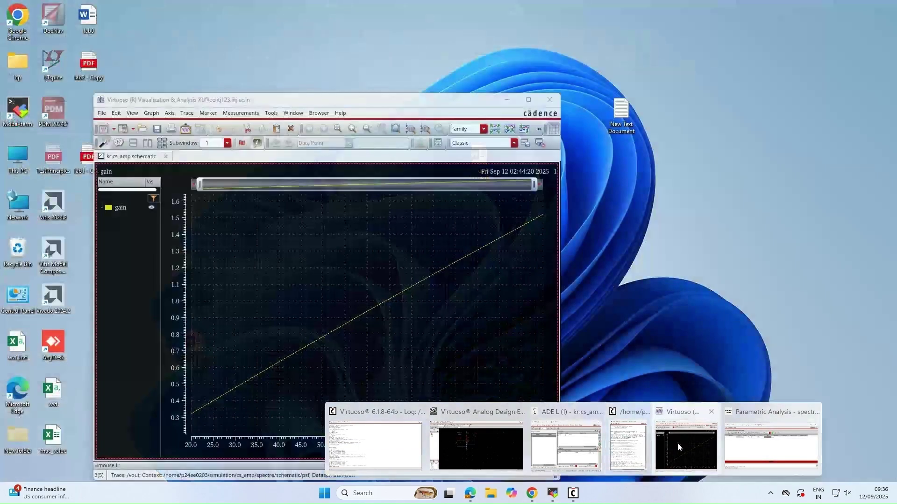
click(682, 444)
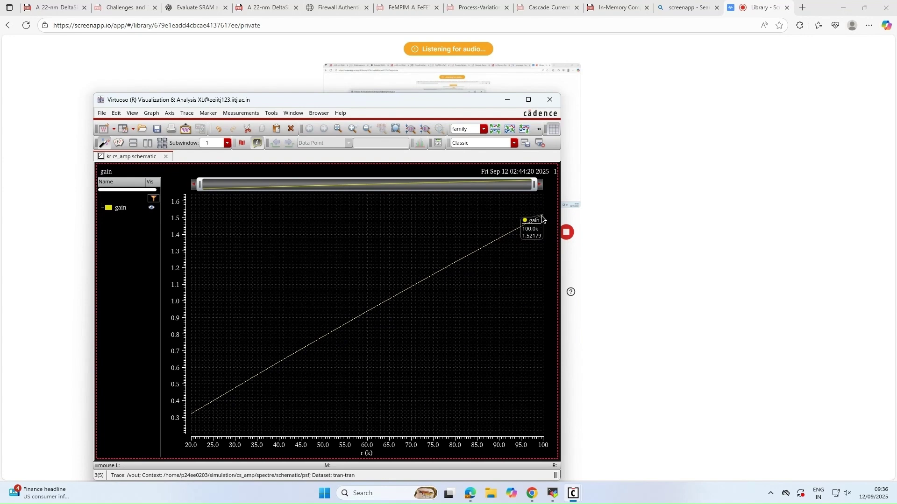
click(508, 99)
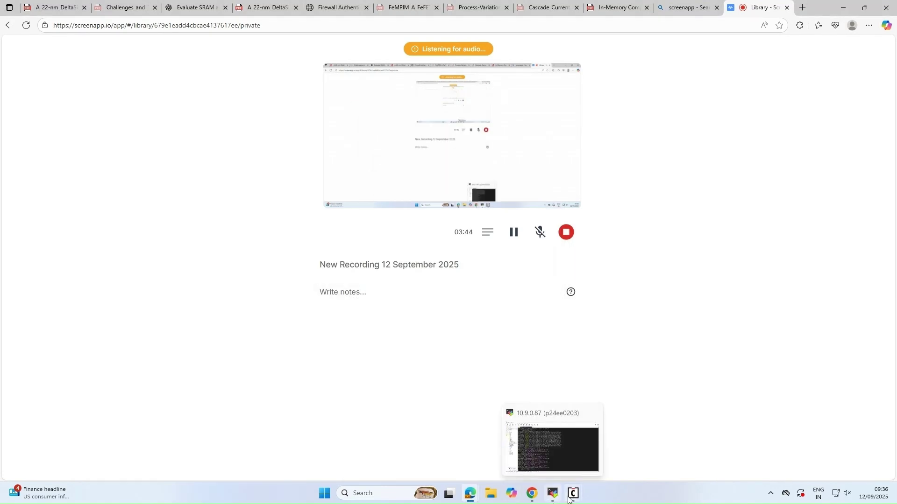
mouse_move(573, 494)
click(494, 454)
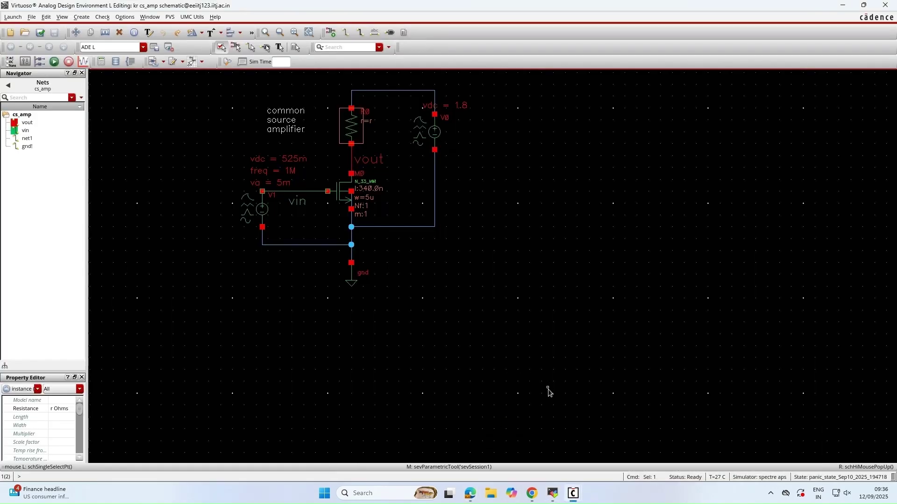
Set resistor R0's resistance to a fixed 20K.
double_click(351, 125)
key(BackSpace)
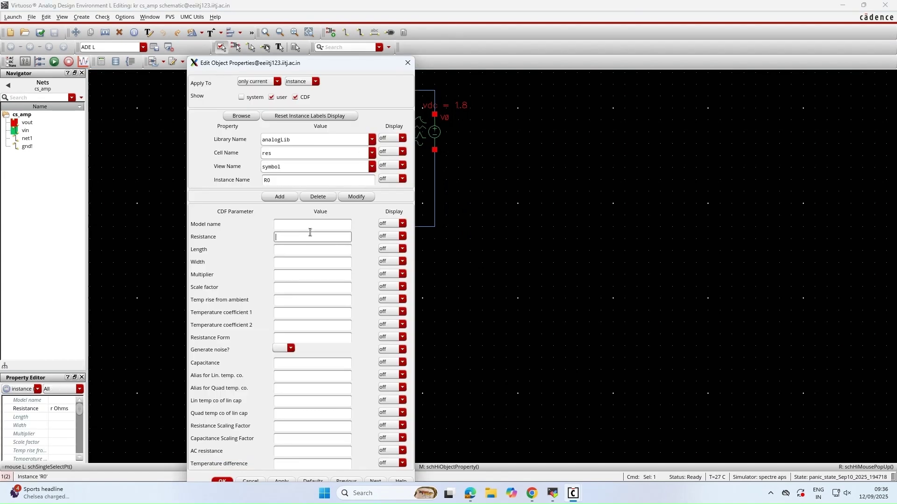
text(20K)
key(Return)
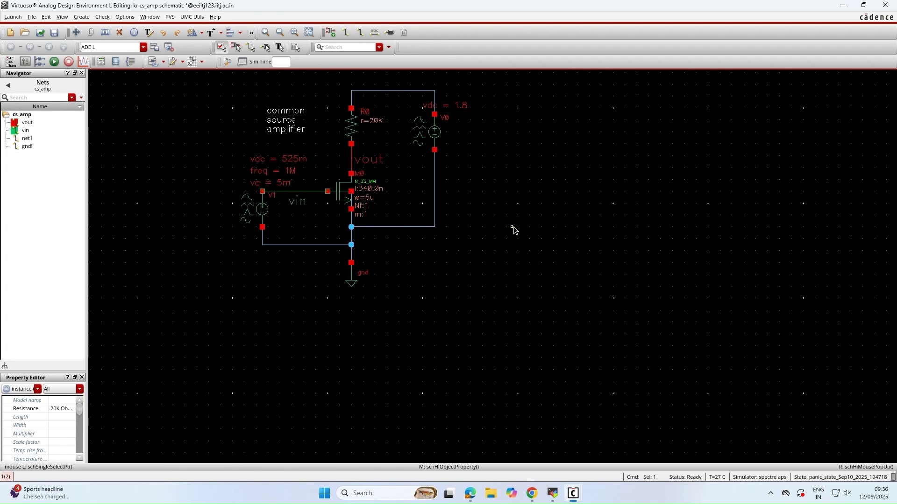
Set transistor M0's total width to the variable w and check and save the schematic.
double_click(354, 199)
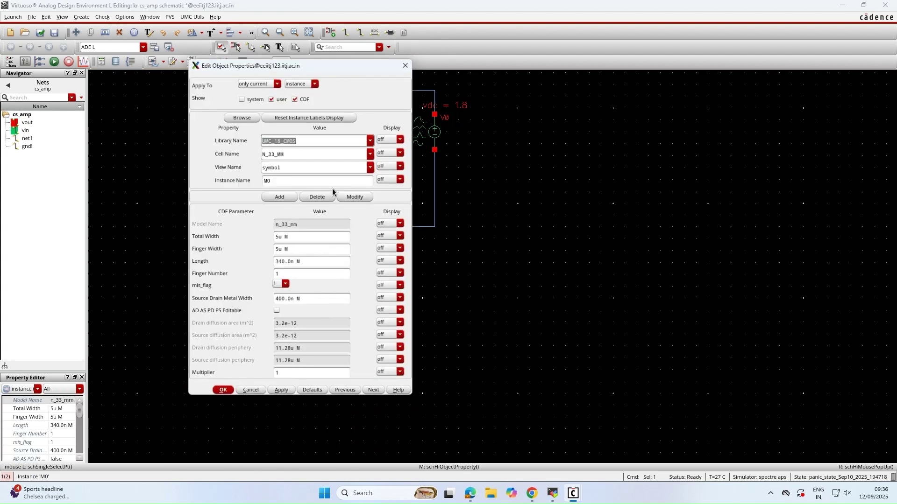
click(308, 248)
click(309, 239)
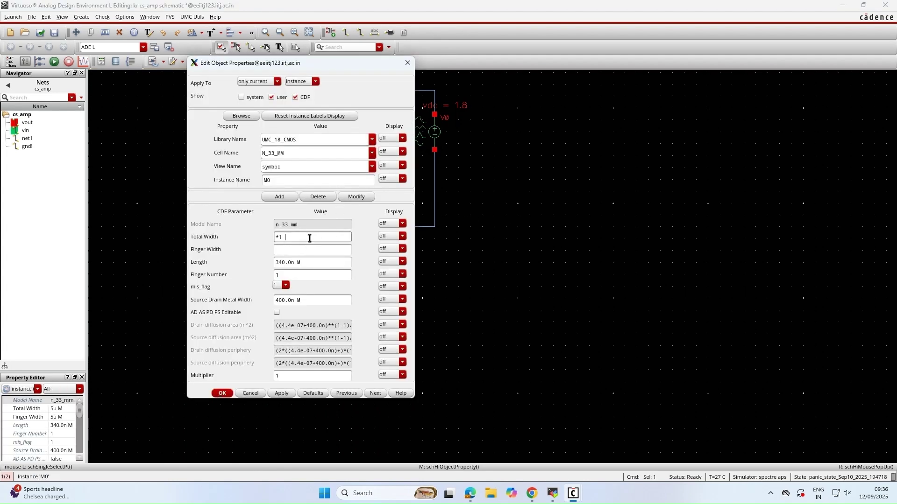
click(281, 393)
click(222, 393)
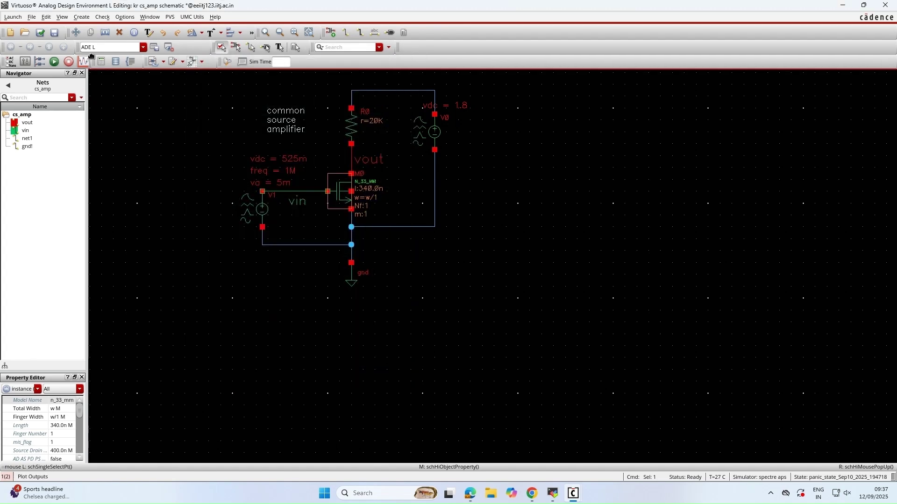
click(32, 16)
click(61, 113)
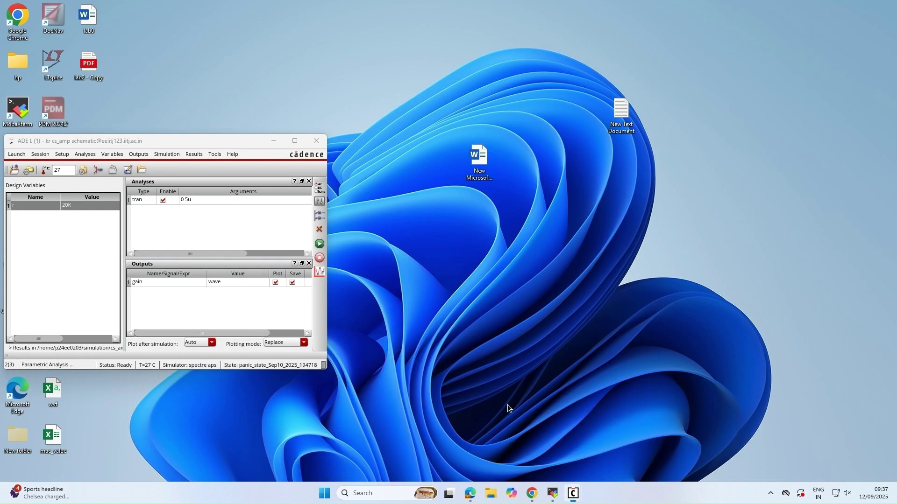
click(507, 411)
Replace design variable r with w copied from the cellview.
right_click(42, 204)
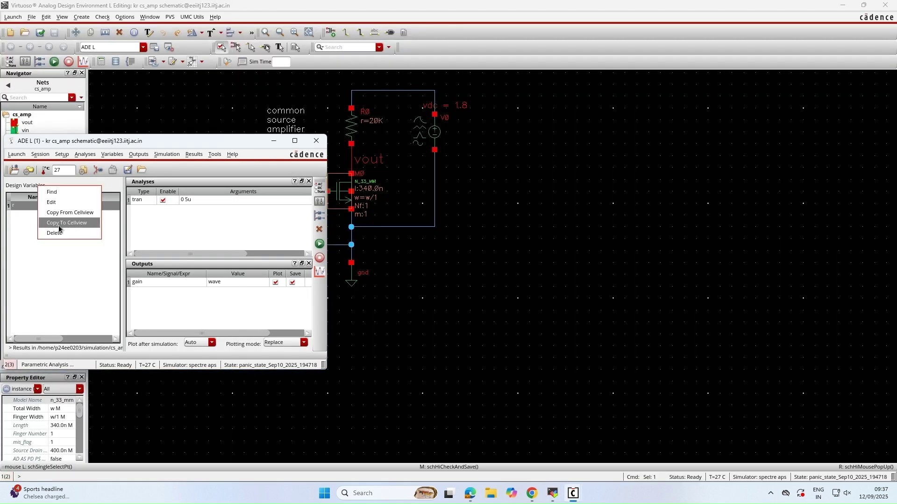
click(58, 225)
right_click(66, 214)
click(82, 234)
double_click(74, 211)
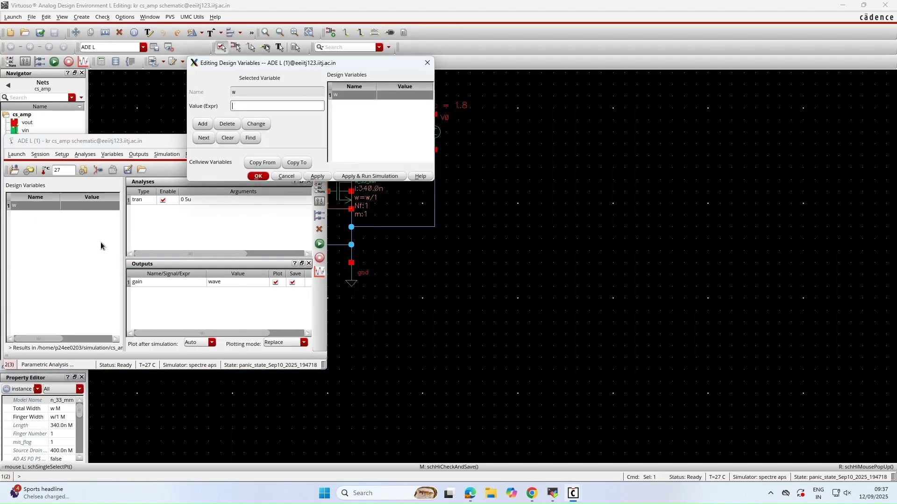
click(286, 177)
Reopen the Parametric Analysis tool and bring its window forward.
click(186, 155)
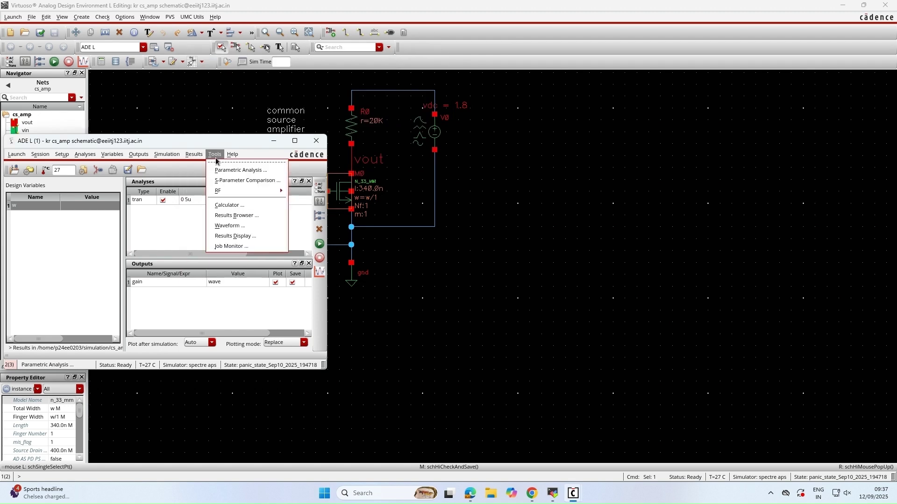
click(231, 170)
mouse_move(563, 493)
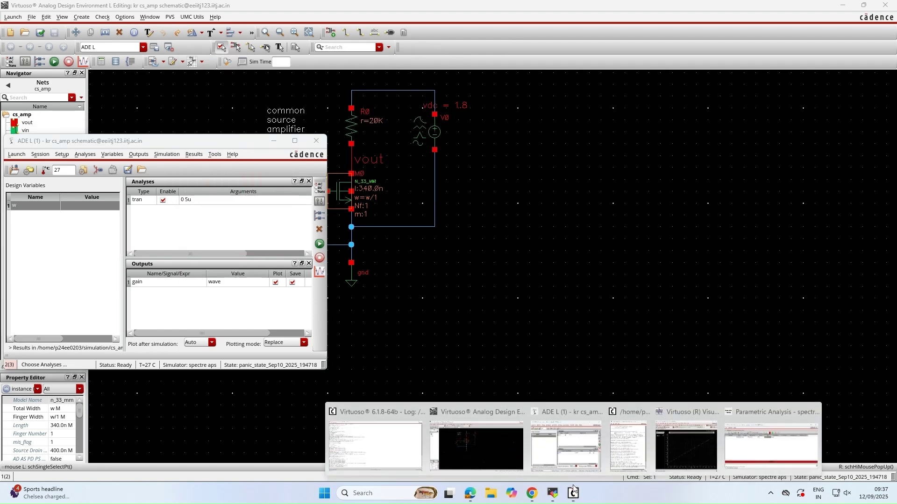
click(794, 444)
Replace the old r sweep row with a new row sweeping w.
right_click(189, 184)
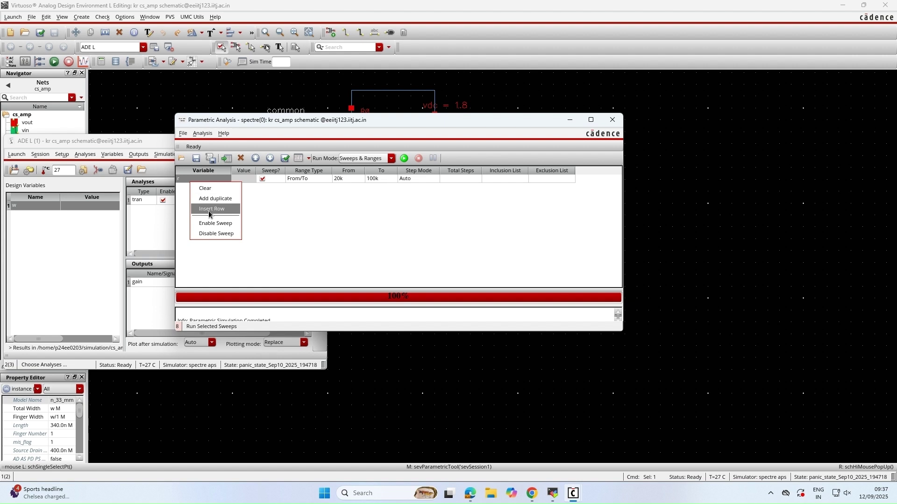
click(211, 189)
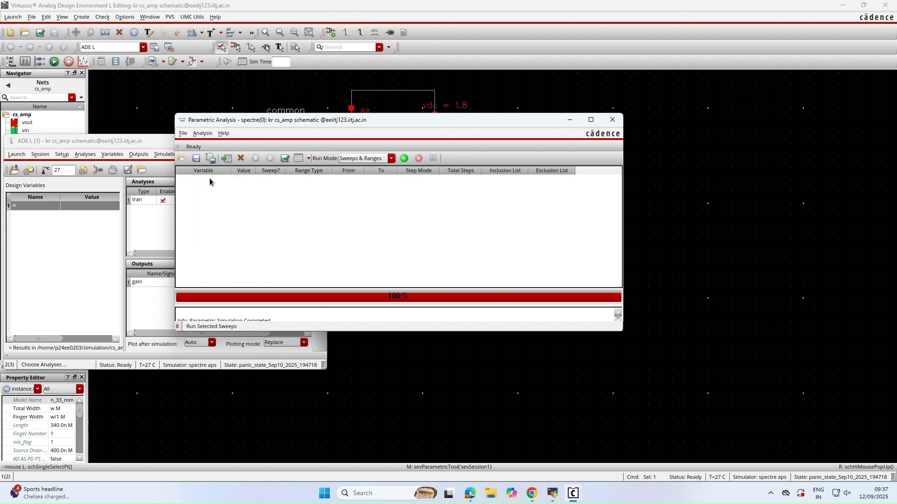
right_click(210, 182)
click(223, 205)
click(203, 178)
click(226, 178)
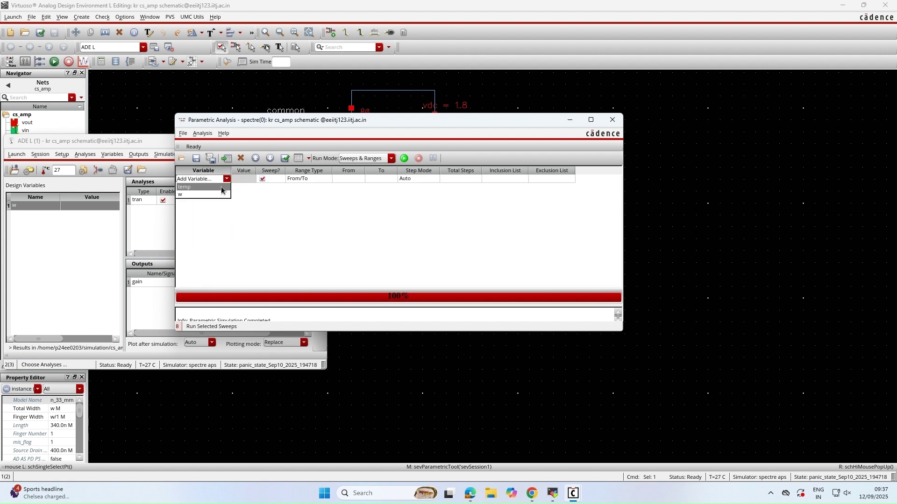
click(219, 195)
Set the w sweep from 1u to 15u and start the run.
click(347, 179)
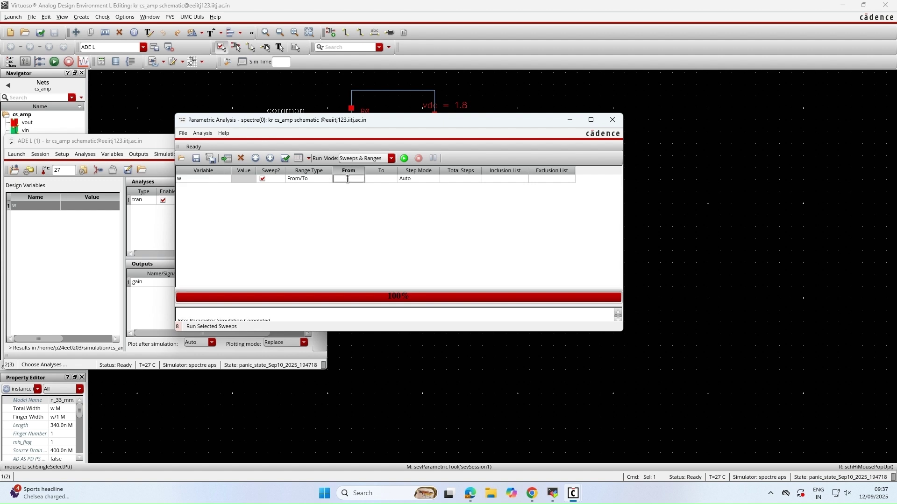
text(1u)
click(374, 180)
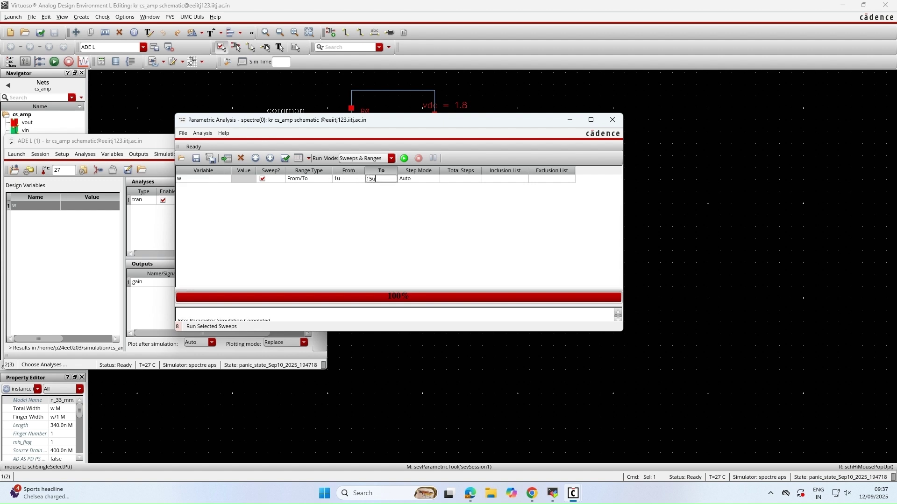
click(404, 159)
click(552, 494)
Inspect the w-sweep gain plot, rising from about 0.05 at 1u to 1.29 at 15u.
mouse_move(471, 498)
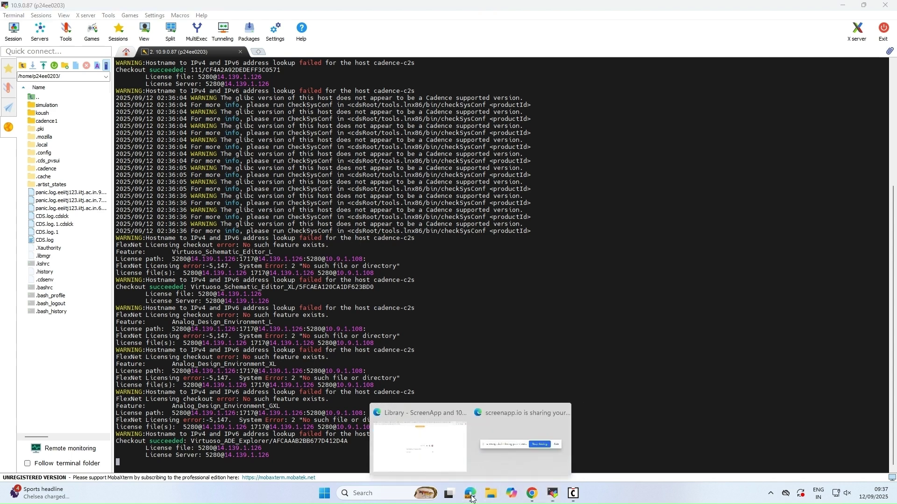
click(456, 422)
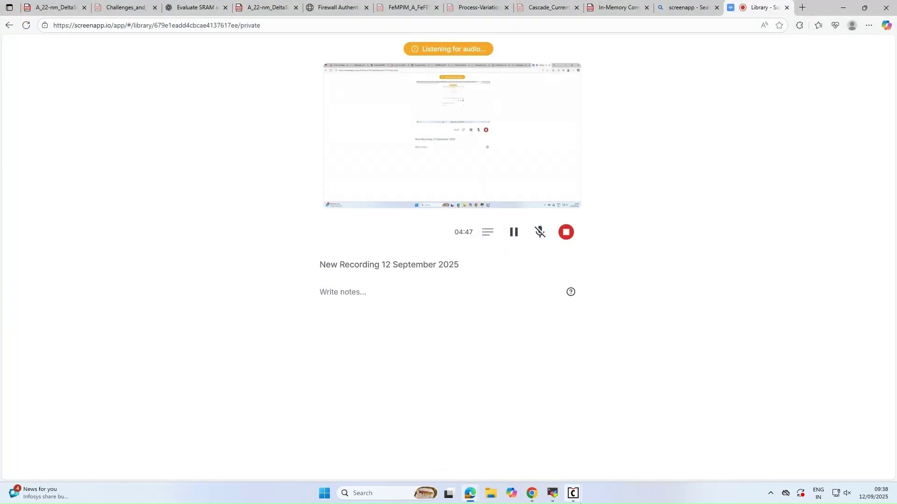
mouse_move(574, 493)
click(670, 455)
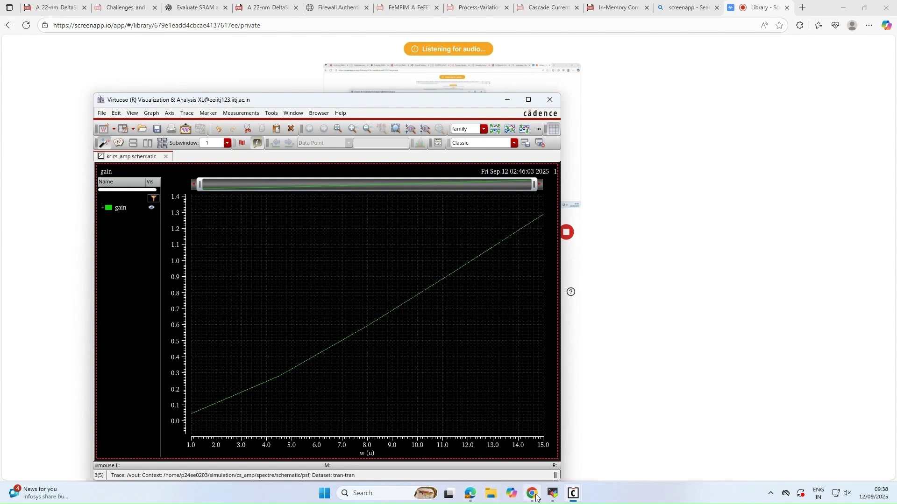
click(549, 498)
Fix M0's total width at 10u, then check and save the cs_amp schematic.
mouse_move(576, 497)
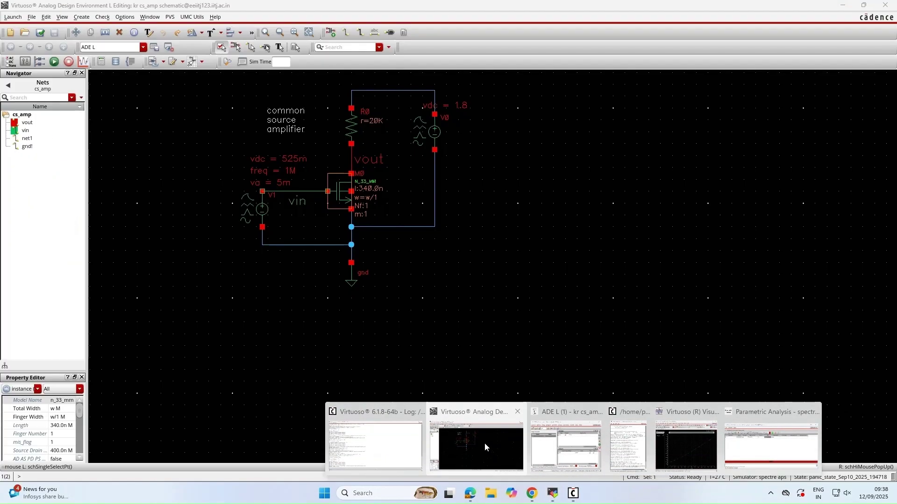
click(483, 442)
key(q)
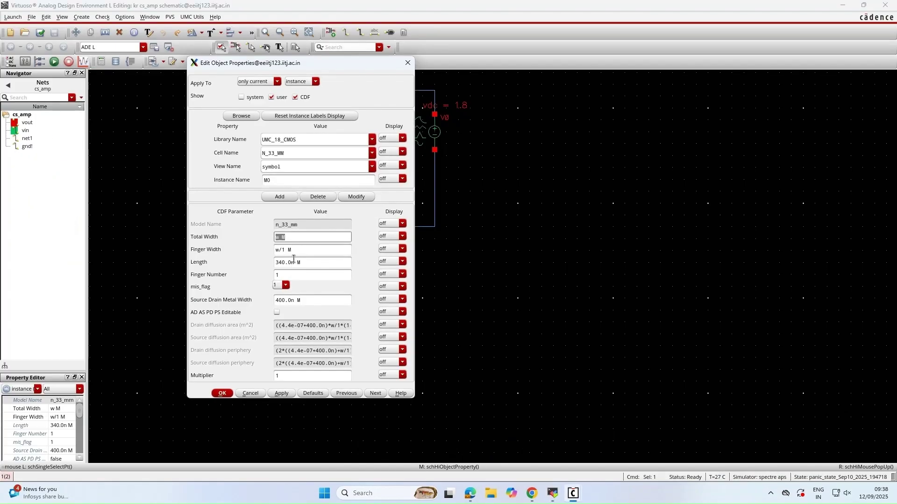
click(294, 238)
key(Return)
click(307, 307)
click(32, 17)
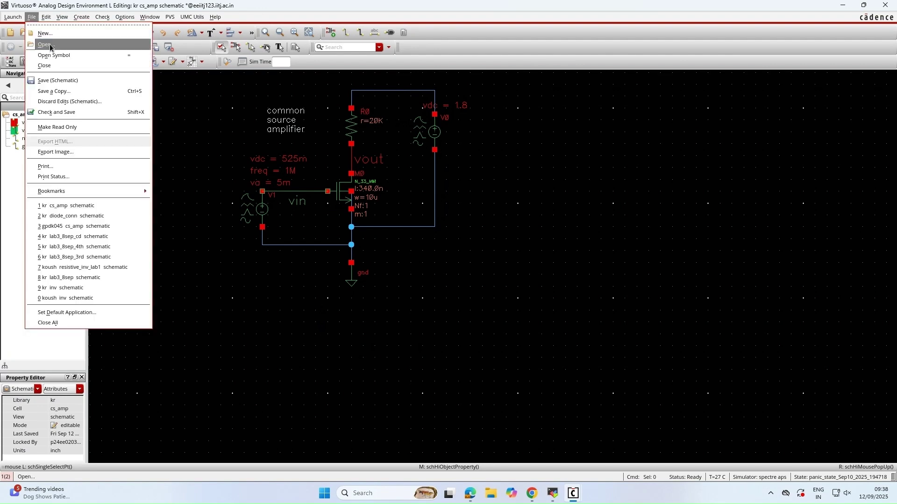
click(56, 112)
Set source V1's DC voltage to the variable v, then check and save the schematic.
click(259, 210)
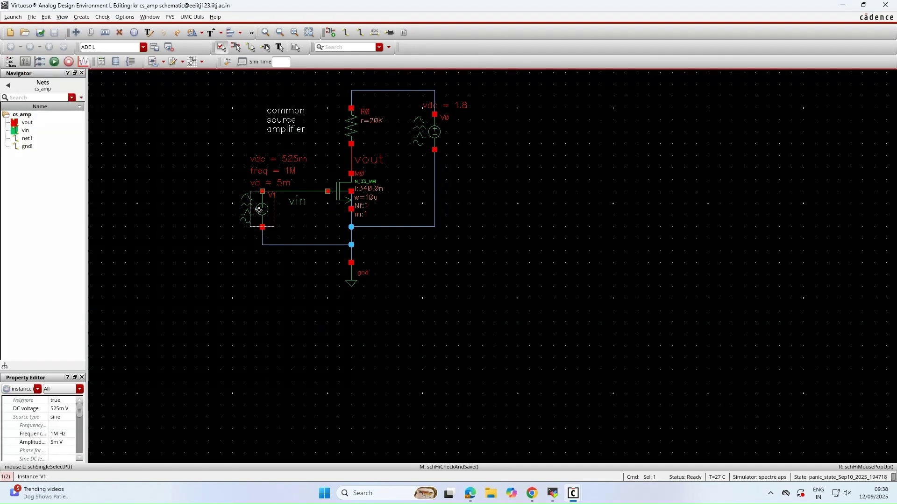
key(q)
click(319, 252)
key(BackSpace)
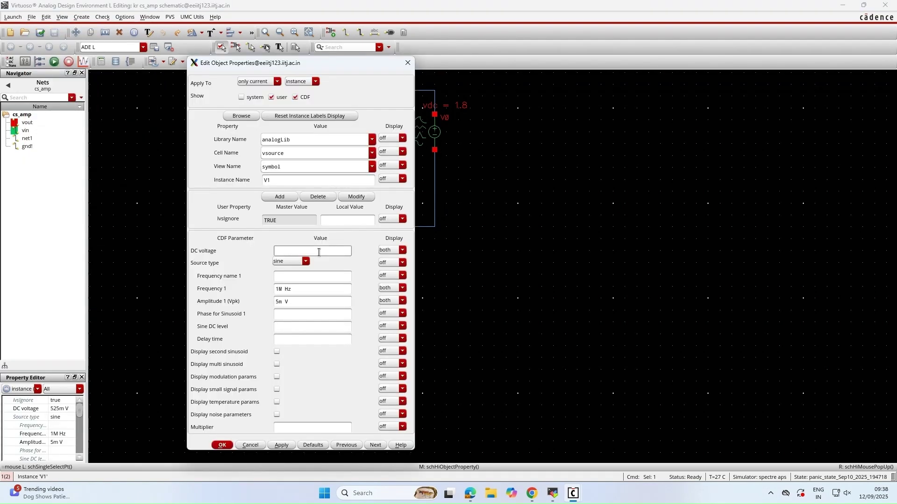
text(v)
click(280, 444)
click(222, 445)
click(32, 17)
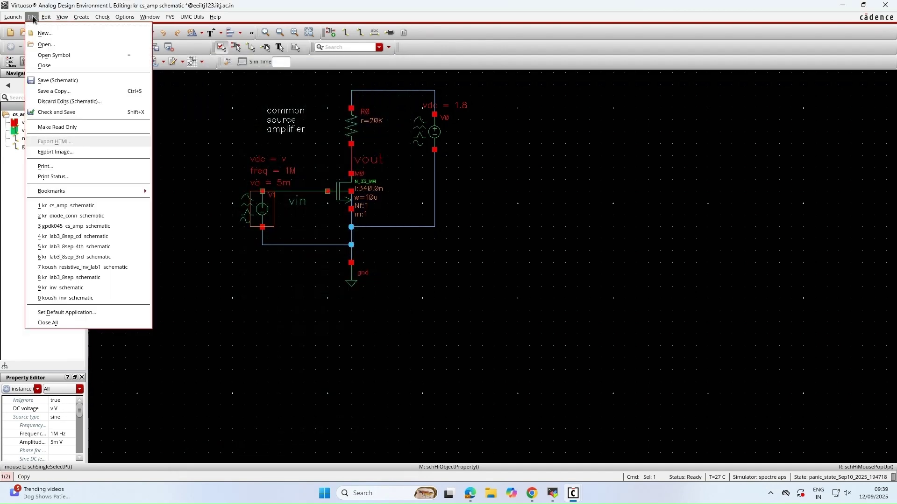
click(67, 112)
Delete design variable w in ADE L and copy v from the cellview.
mouse_move(578, 493)
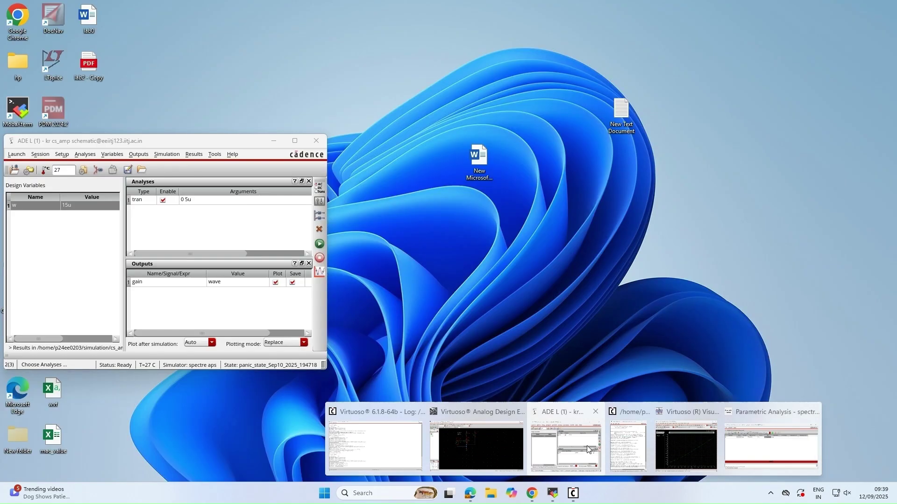
click(570, 453)
right_click(33, 203)
click(52, 248)
right_click(38, 205)
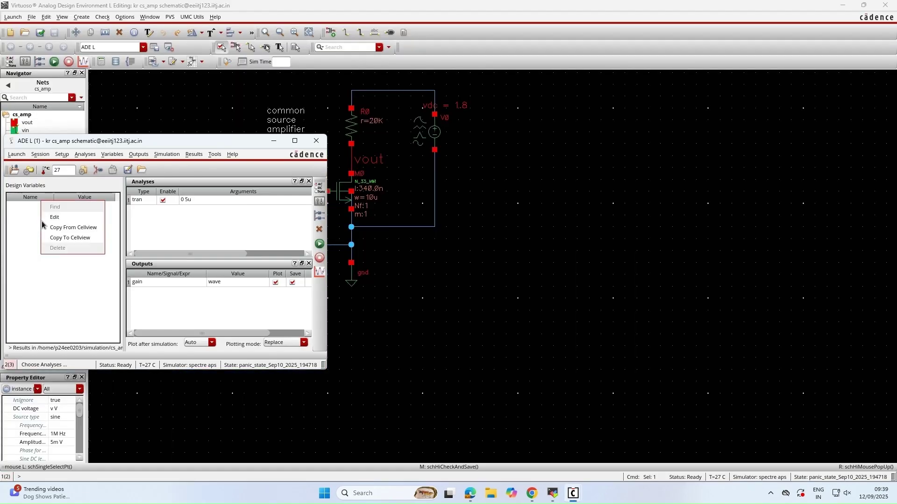
click(56, 229)
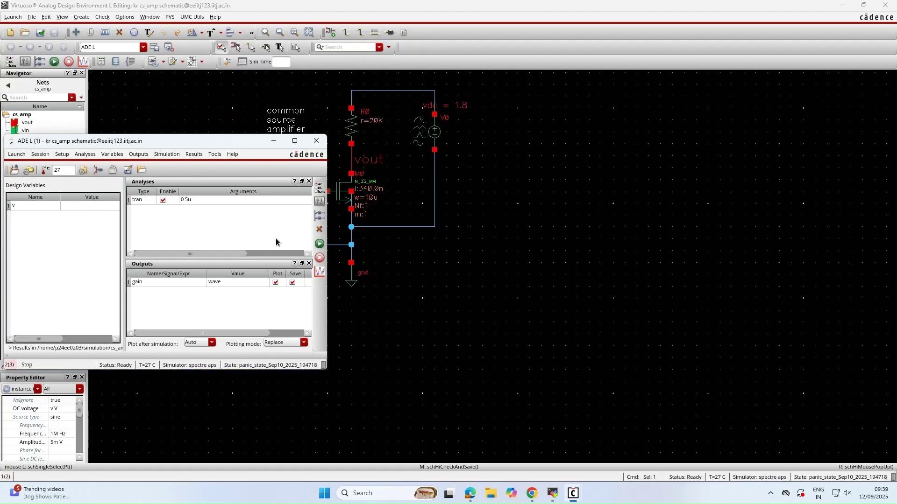
Bring the Parametric Analysis window back to the front.
mouse_move(573, 493)
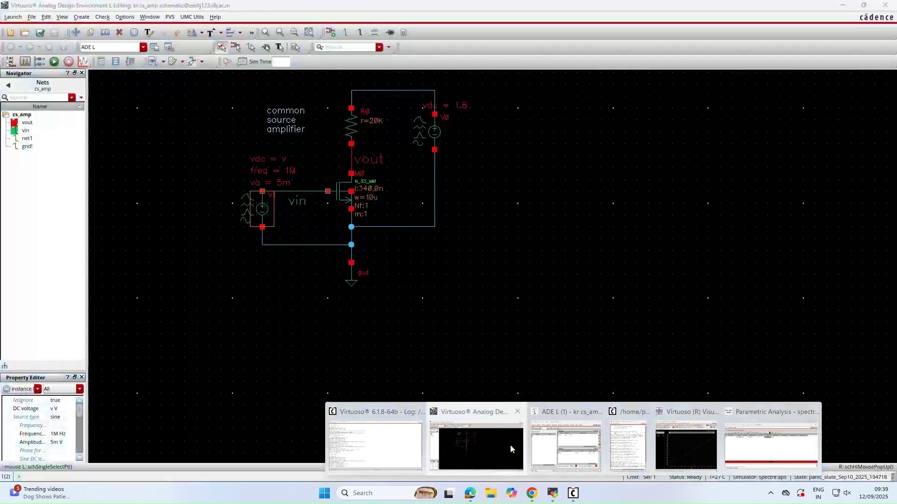
click(443, 448)
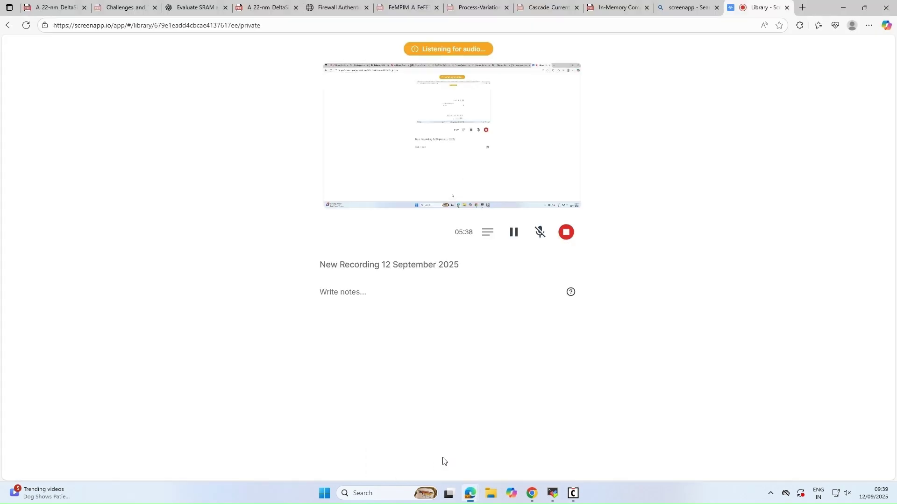
mouse_move(573, 493)
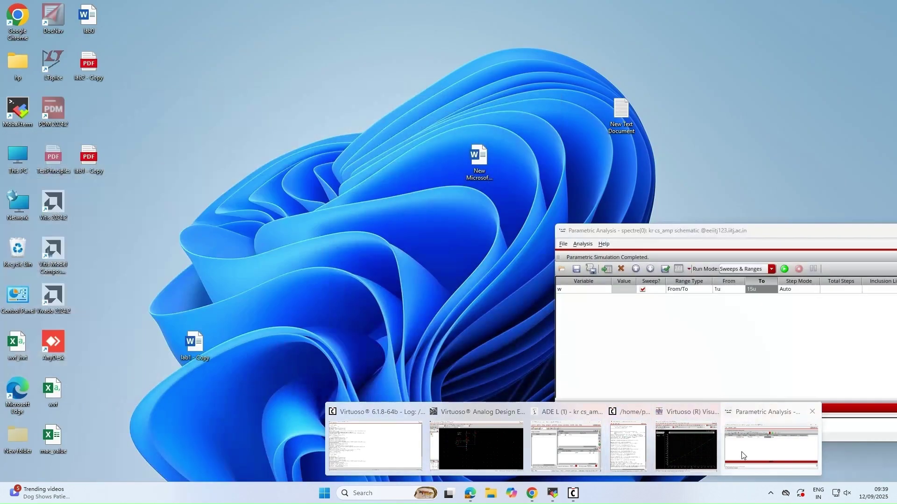
click(743, 452)
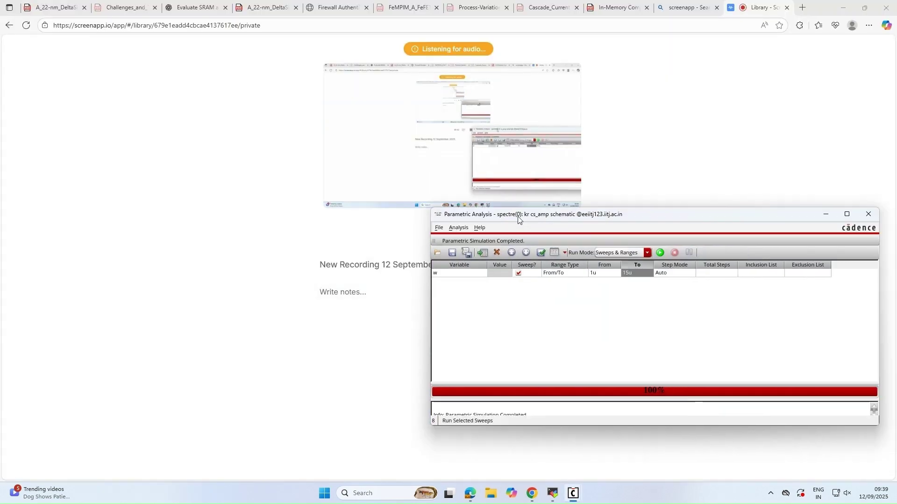
Maximize Parametric Analysis and clear the old w sweep row.
click(598, 147)
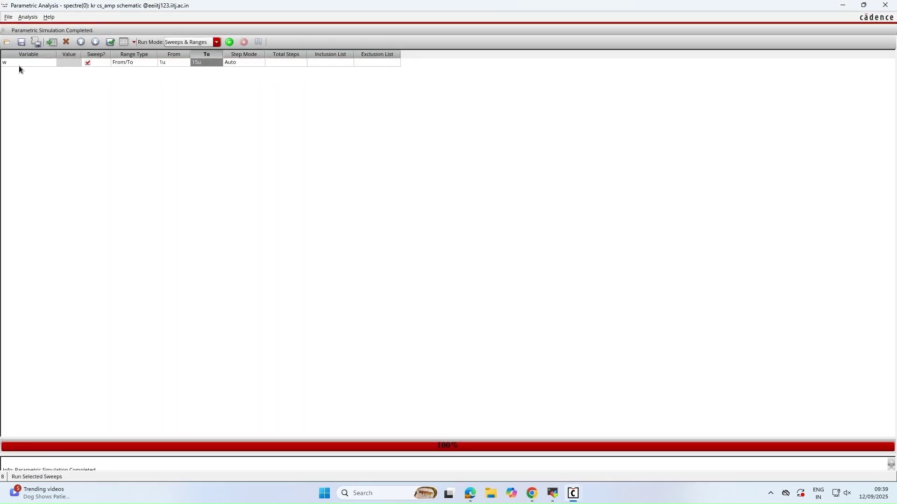
click(21, 61)
right_click(20, 61)
click(41, 68)
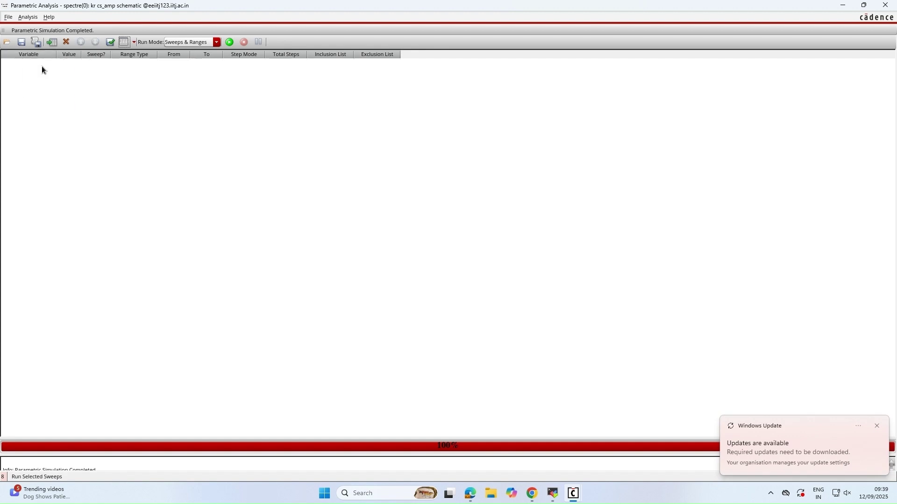
right_click(38, 59)
click(59, 88)
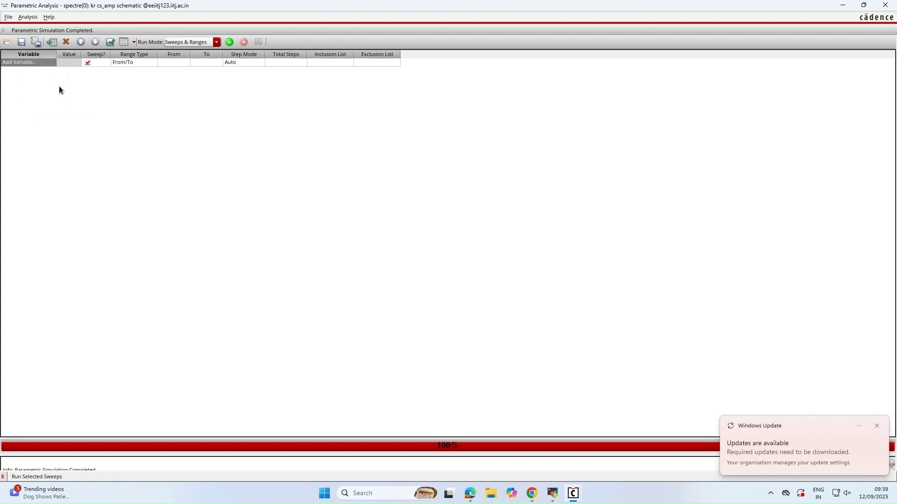
Sweep variable v from 400m to 1200m and start the run.
click(39, 64)
click(51, 63)
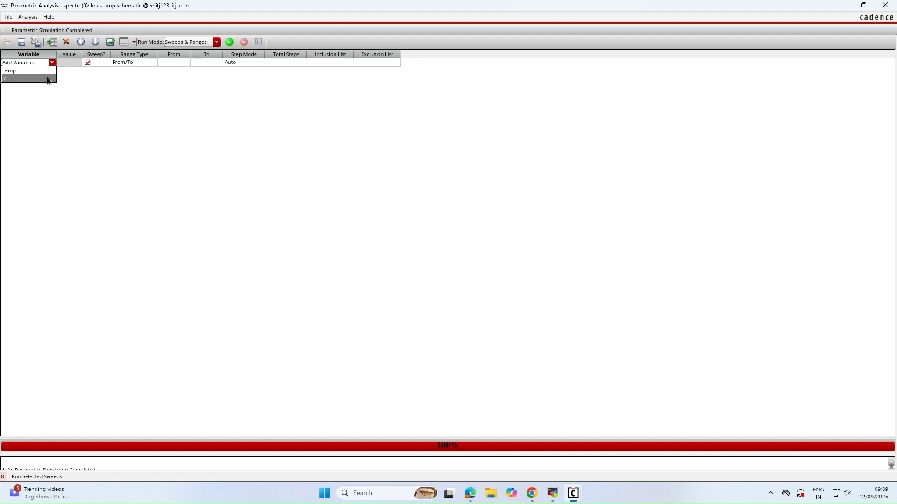
click(46, 77)
text(v)
click(180, 63)
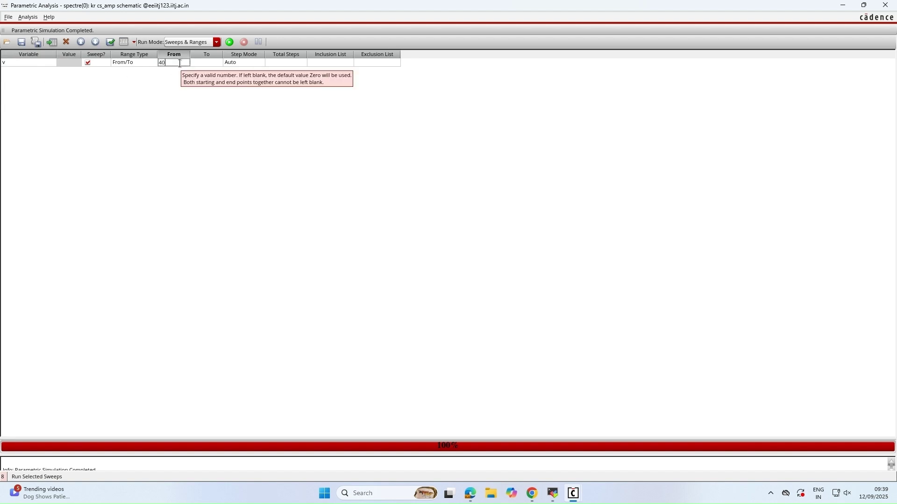
text(400m)
click(204, 64)
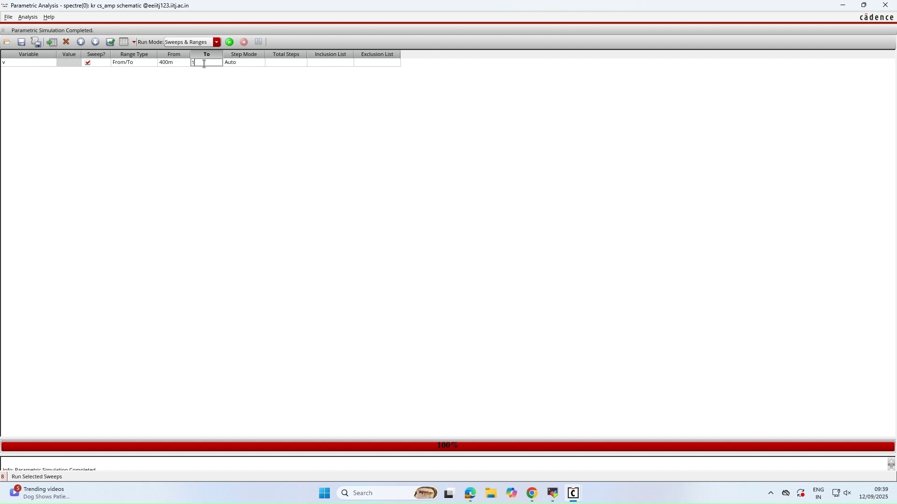
text(1200m)
click(230, 43)
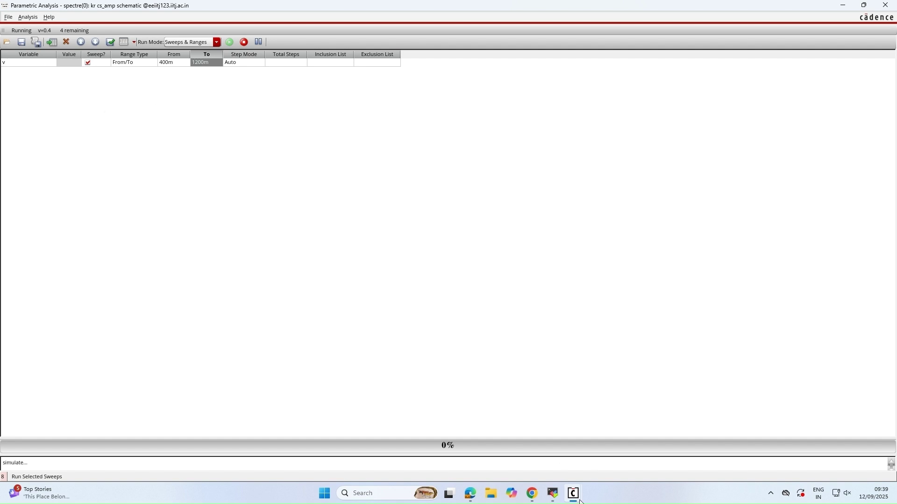
mouse_move(470, 494)
click(430, 457)
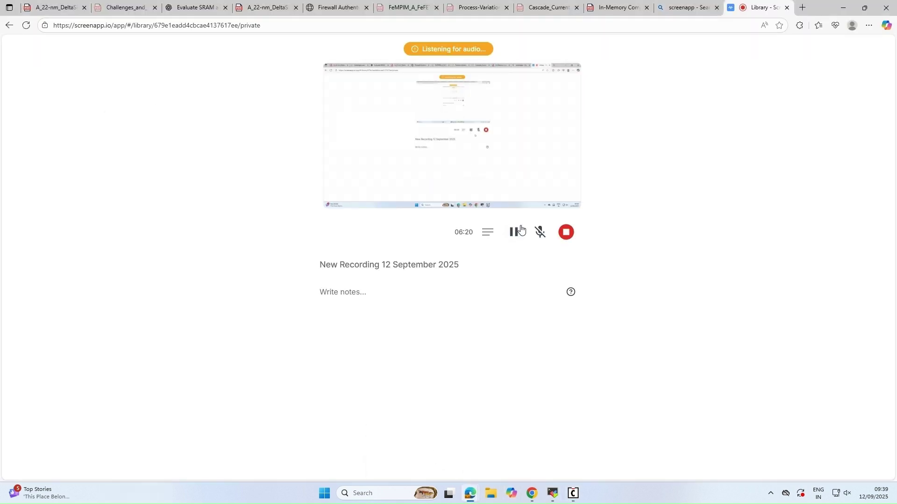
Inspect the gain plot, which peaks at 7.45 near v = 800m.
mouse_move(573, 493)
click(660, 452)
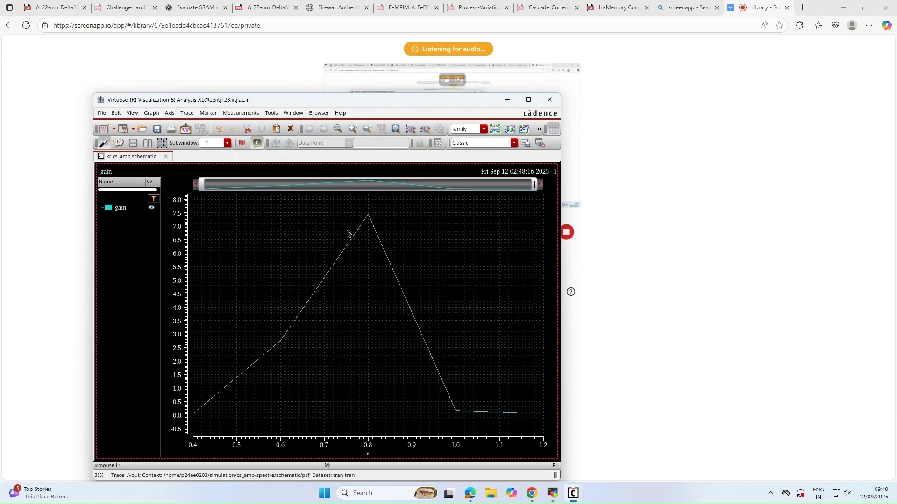
mouse_move(365, 220)
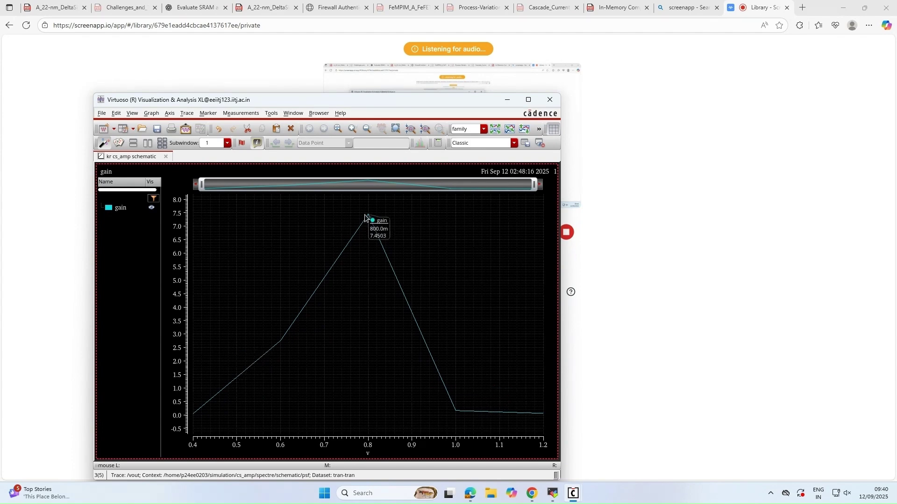
click(506, 104)
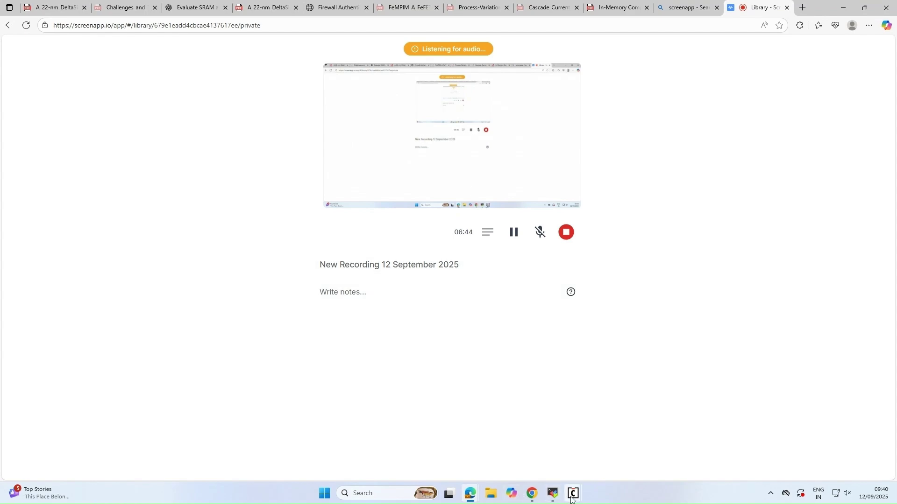
Set V1's DC voltage to 800m and check and save the cs_amp schematic.
mouse_move(574, 493)
click(566, 451)
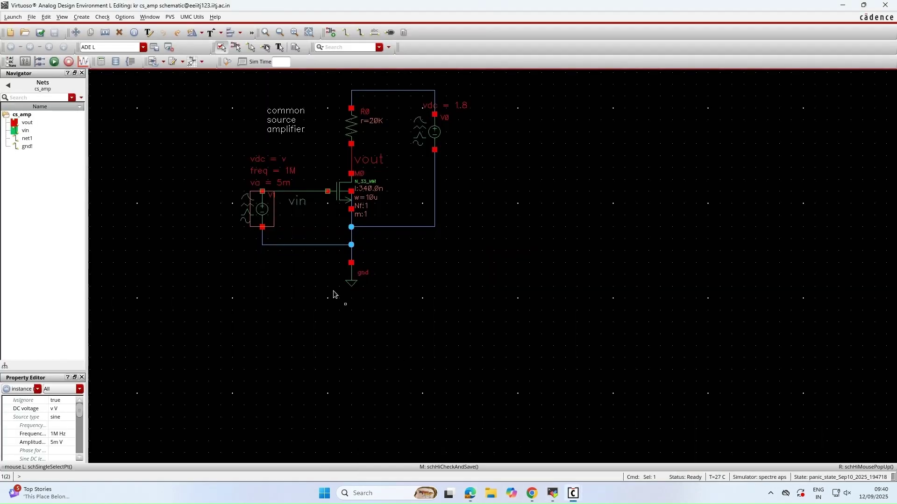
double_click(272, 198)
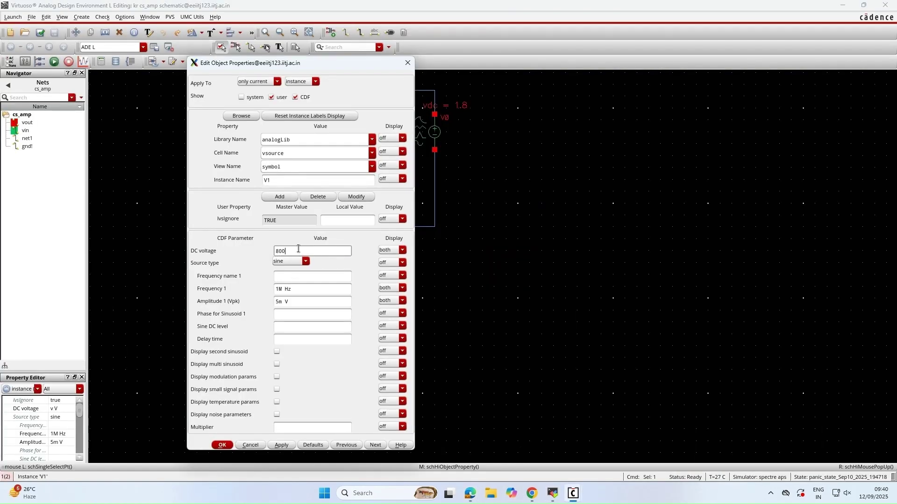
key(Return)
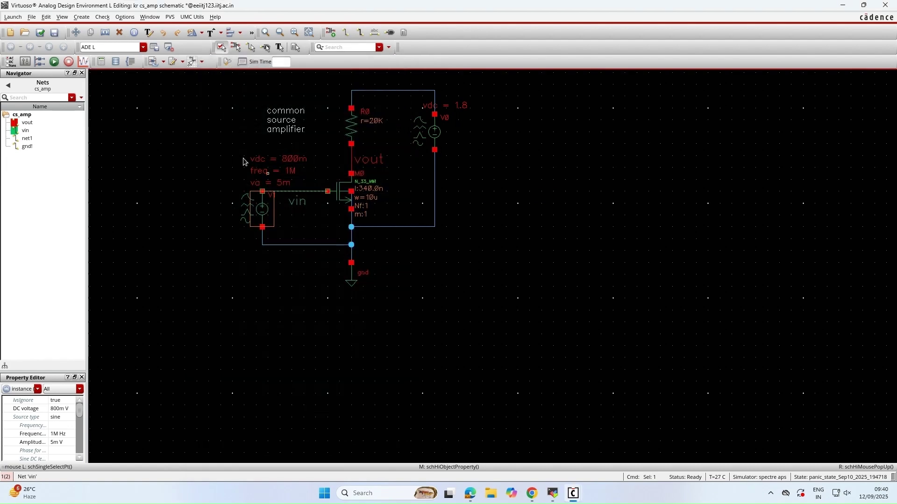
click(31, 17)
click(79, 120)
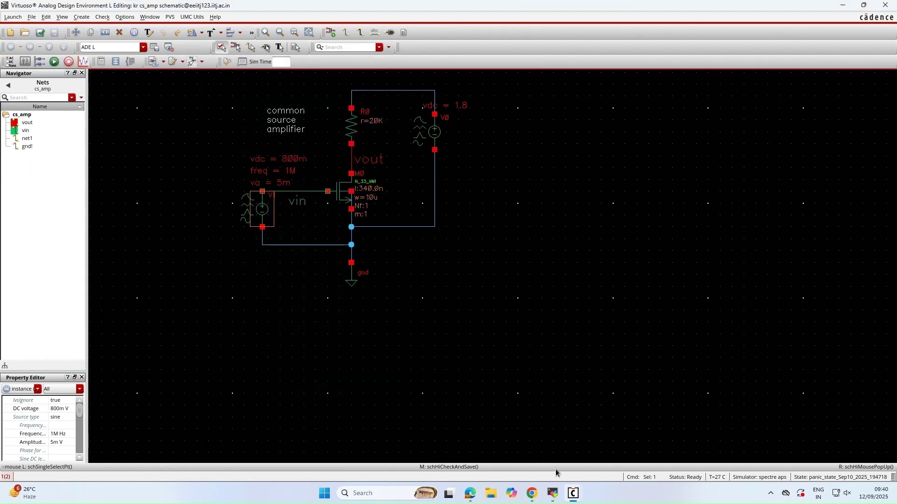
Add a dc analysis in ADE L that saves the operating point.
mouse_move(573, 494)
click(558, 469)
right_click(205, 221)
click(214, 216)
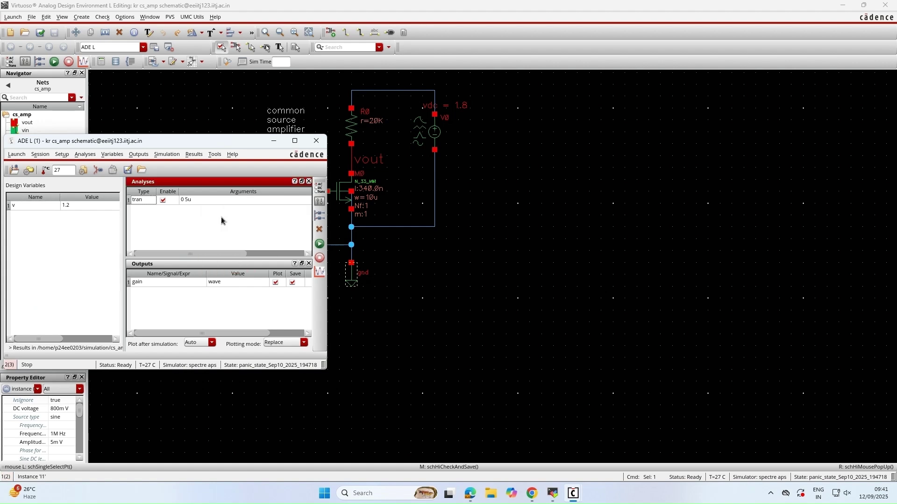
click(261, 78)
click(286, 180)
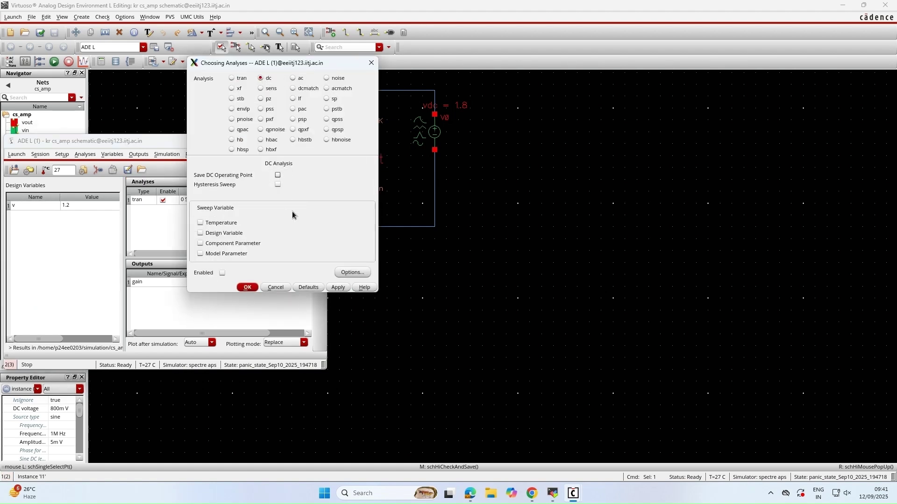
click(338, 287)
click(246, 288)
Disable tran, stop plotting and saving gain, and run the simulation.
click(163, 200)
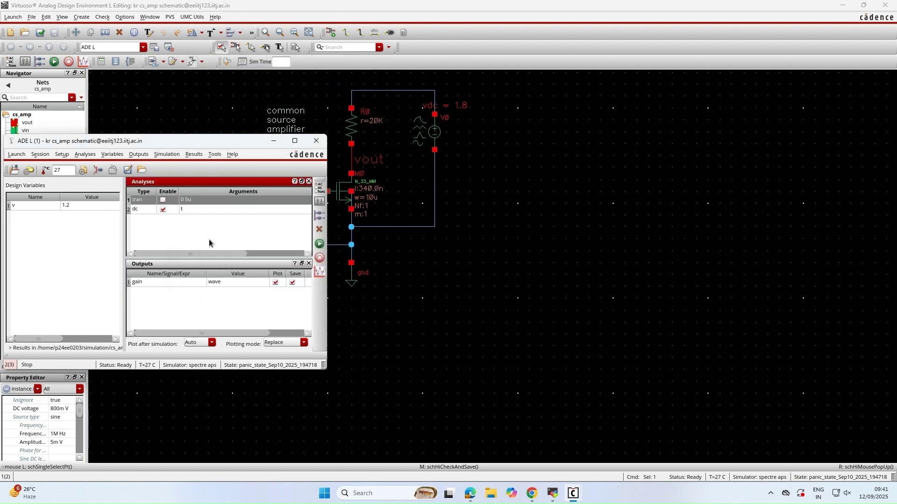
click(273, 286)
click(320, 244)
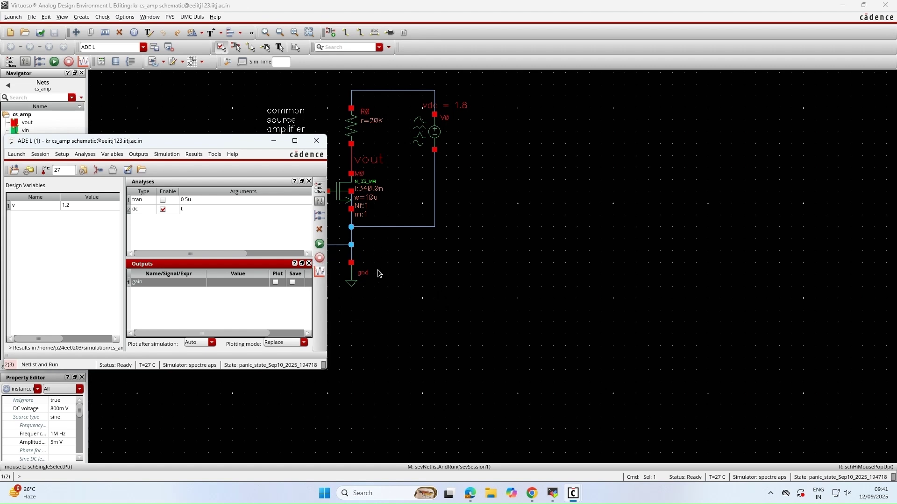
Print M0's DC operating points and review region 2, vgs 800m, vds 261.8m, vth 640.3m.
click(193, 155)
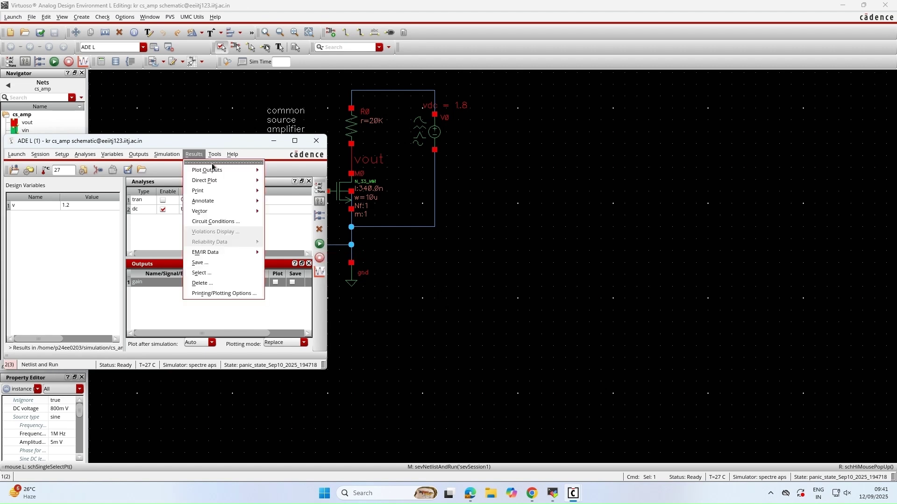
mouse_move(239, 191)
click(285, 207)
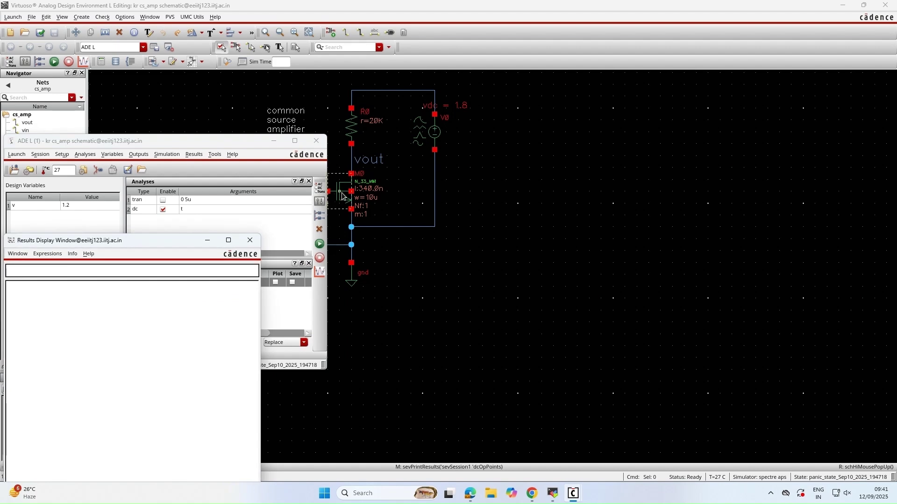
click(343, 196)
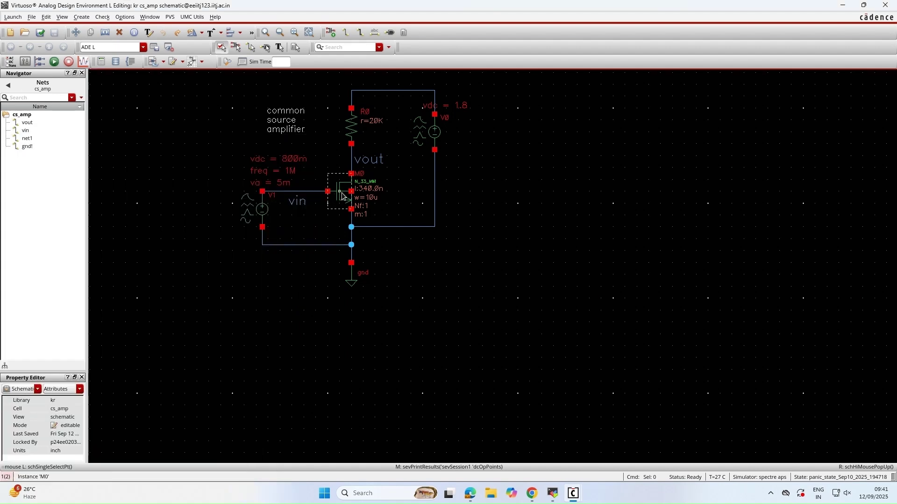
click(573, 493)
click(820, 446)
scroll(105, 360, down, 10)
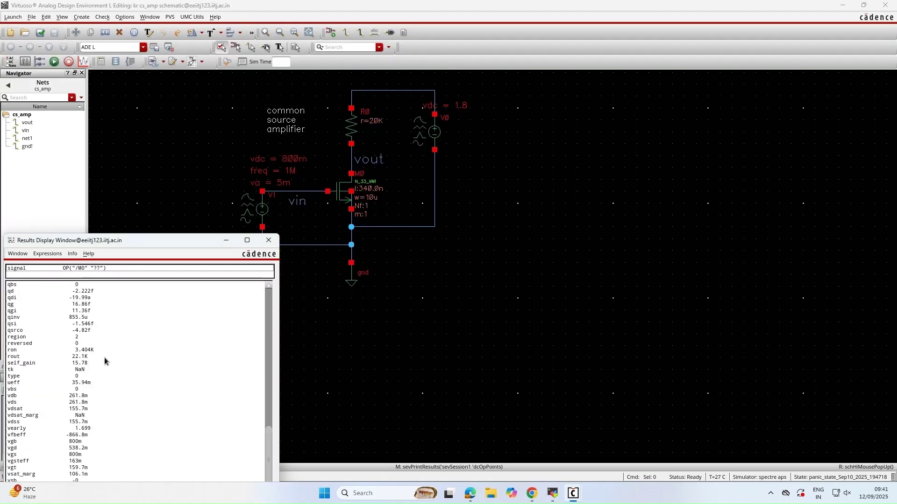
drag(96, 242, 99, 129)
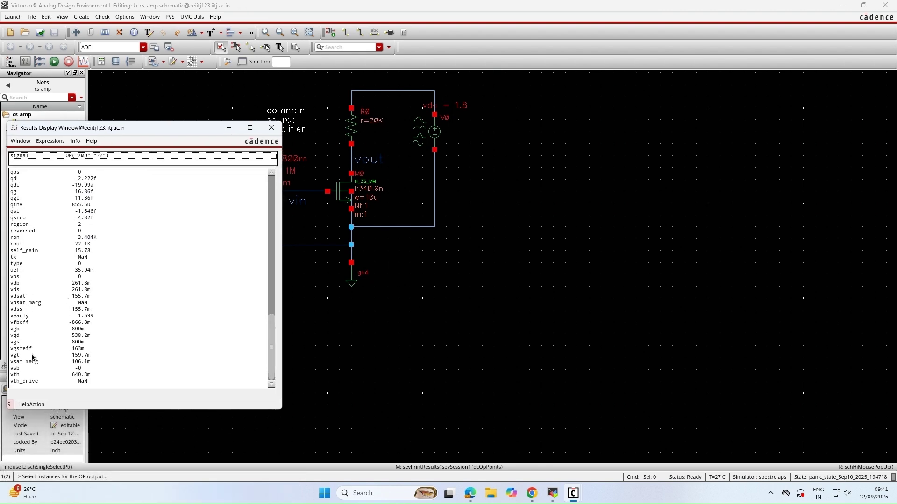
scroll(29, 327, up, 3)
click(87, 283)
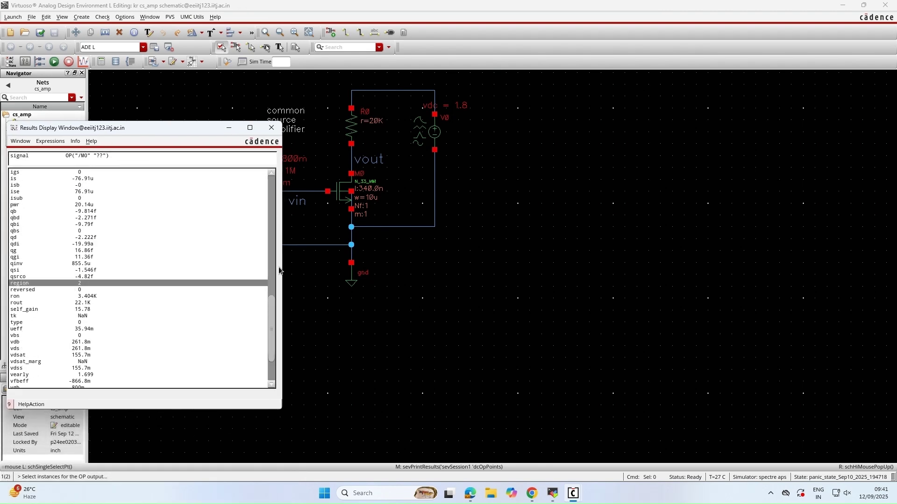
click(430, 247)
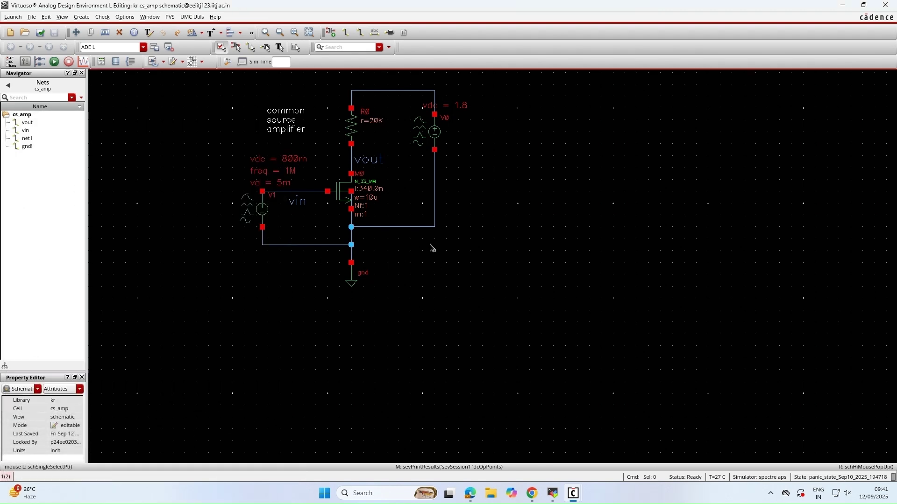
Set M0's cdsParam(5) annotation expression to region and apply it.
click(332, 195)
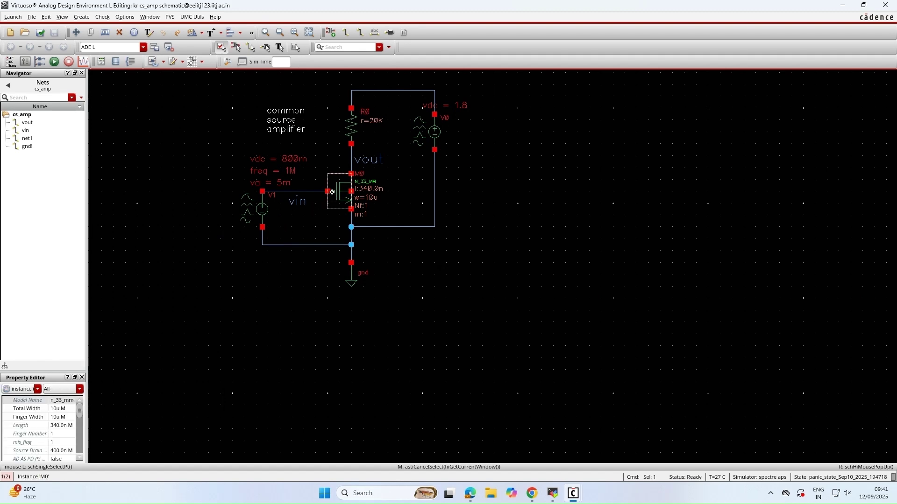
key(q)
click(249, 396)
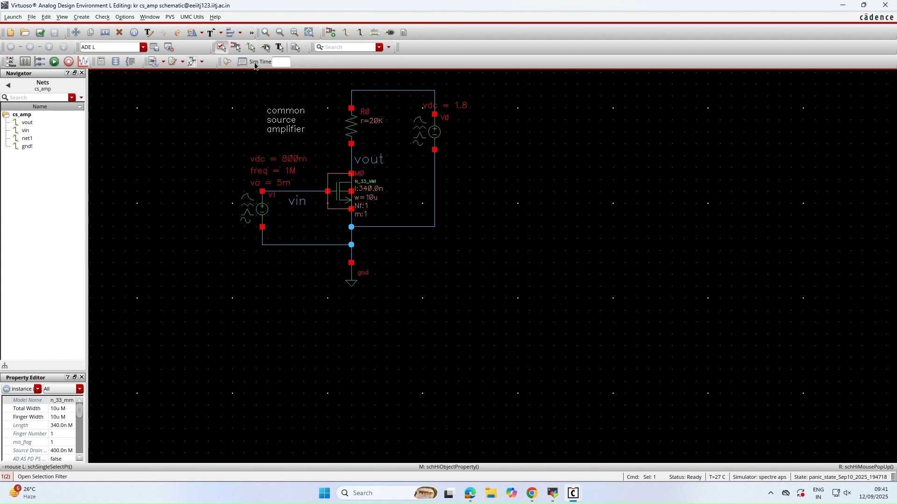
click(228, 62)
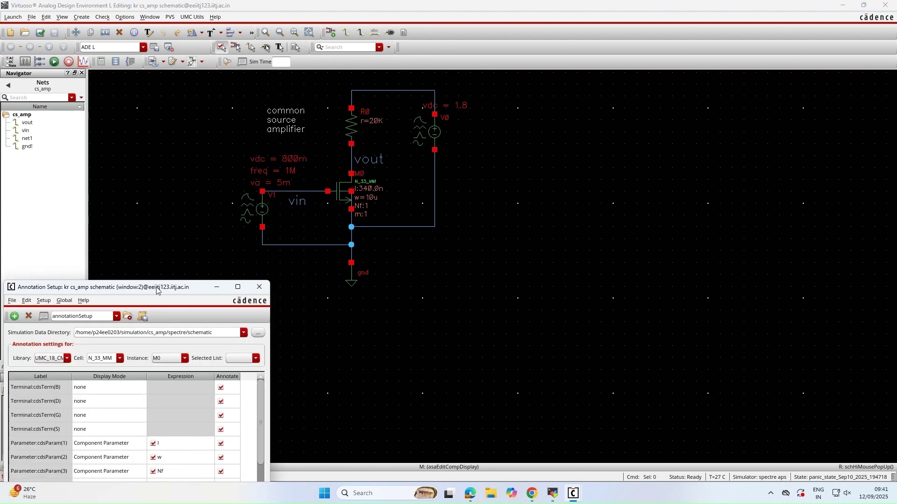
scroll(231, 287, down, 2)
click(228, 295)
click(227, 295)
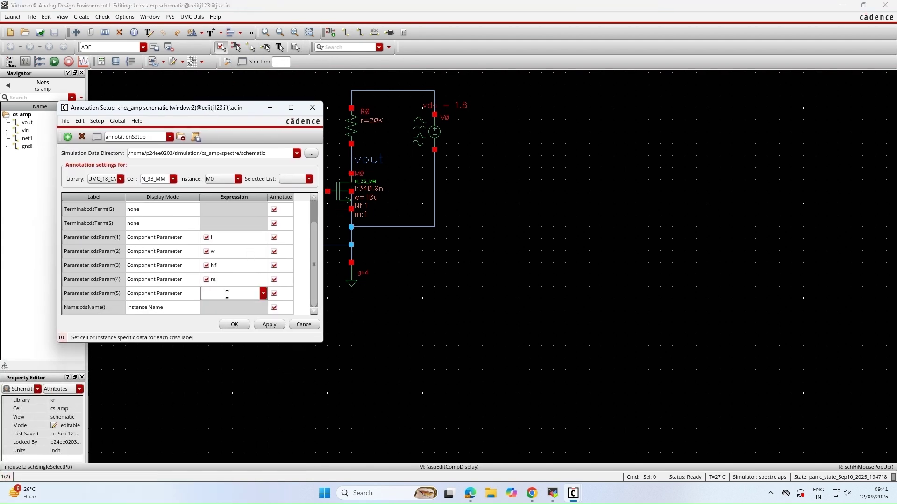
text(rfe)
click(262, 324)
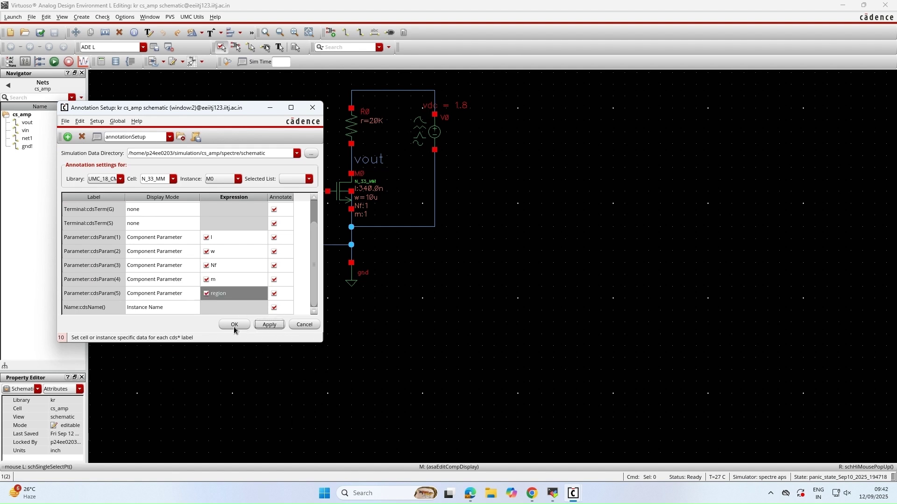
click(233, 326)
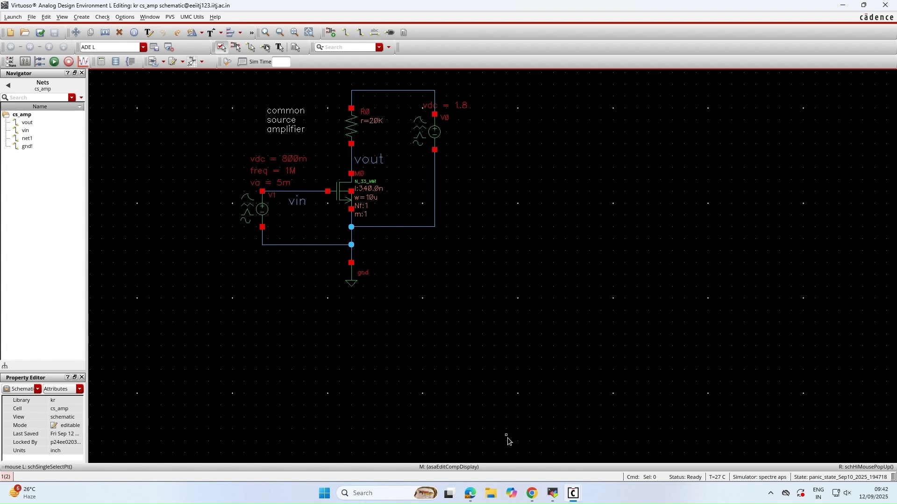
Print DC operating points for the selected instance M0 from ADE L.
mouse_move(578, 491)
click(537, 451)
click(194, 154)
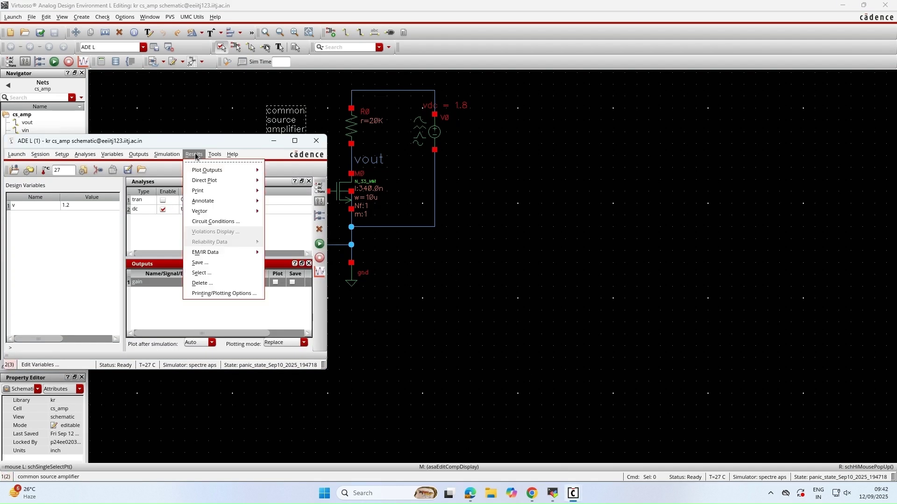
mouse_move(198, 190)
click(285, 201)
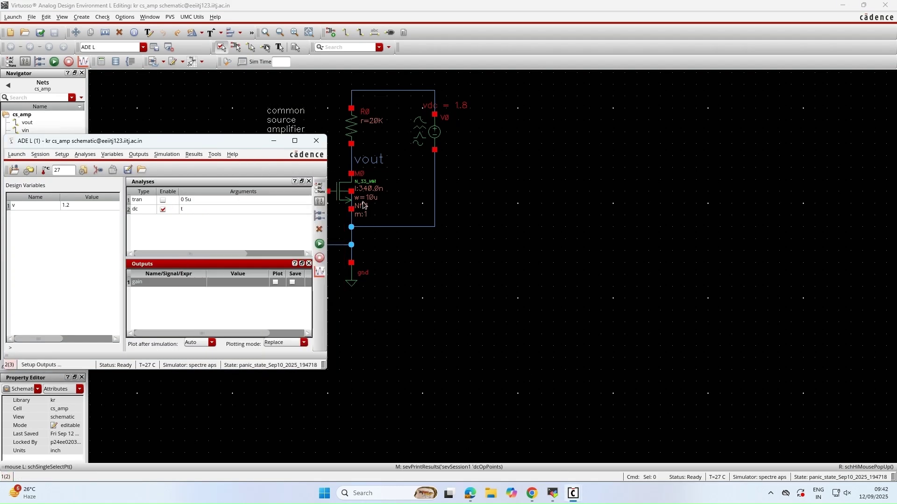
click(346, 197)
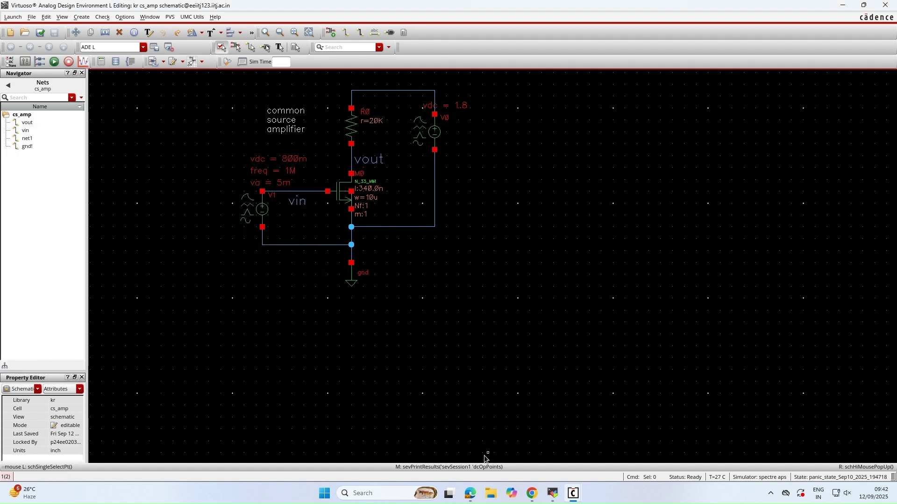
View M0's labels id=76.91u, vgs=800m, vds=261.8m, region=2 and reopen Annotation Setup.
mouse_move(470, 493)
click(445, 462)
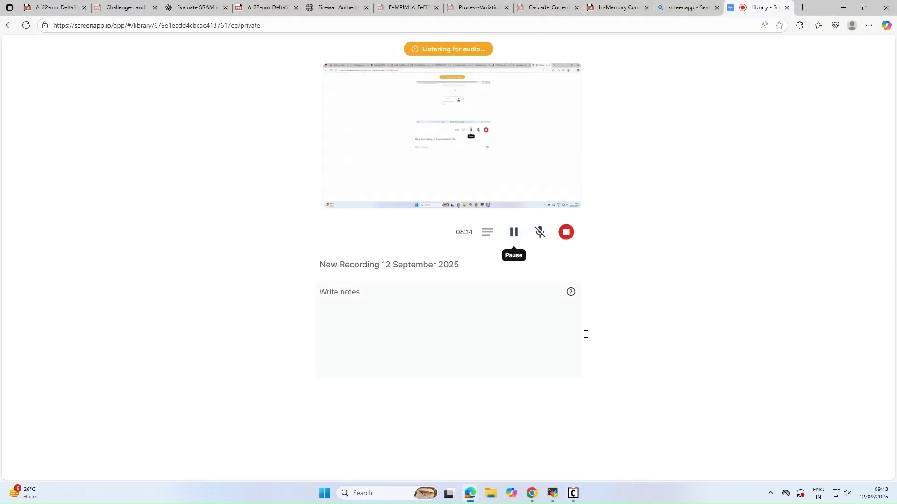
mouse_move(573, 493)
click(523, 455)
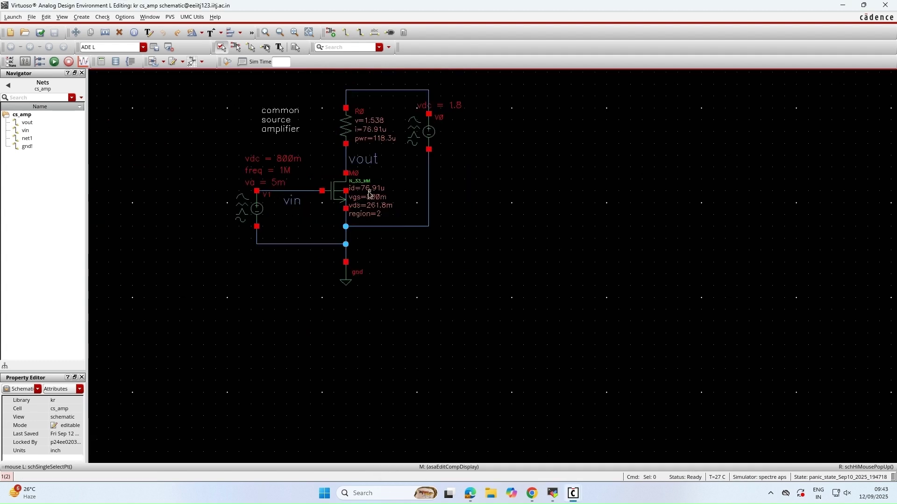
ctrl+scroll(368, 194, up, 1)
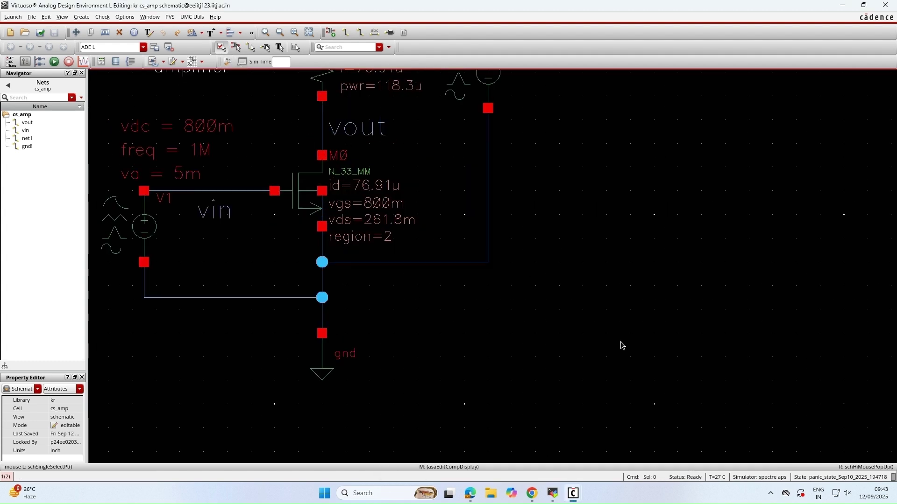
mouse_move(574, 493)
click(580, 434)
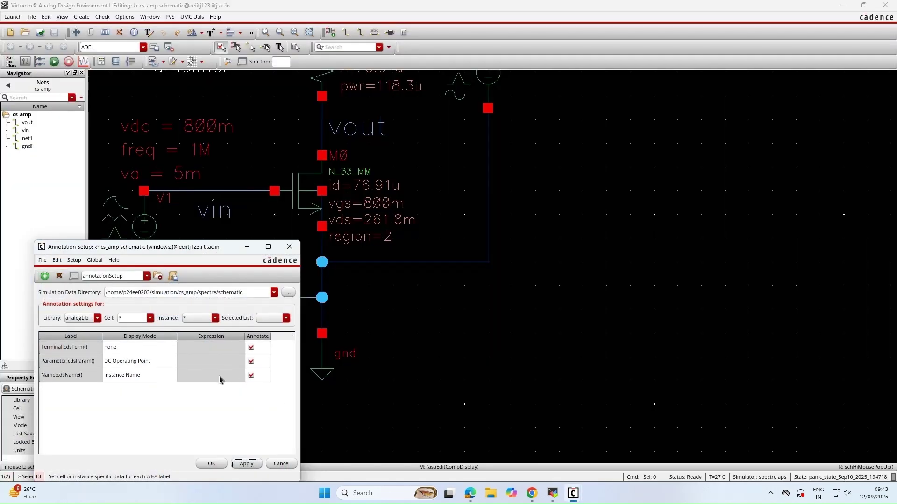
Annotate UMC_18_CM cell N_33_MM with DC operating points id, vgs, vds and region.
click(98, 318)
click(81, 333)
click(145, 318)
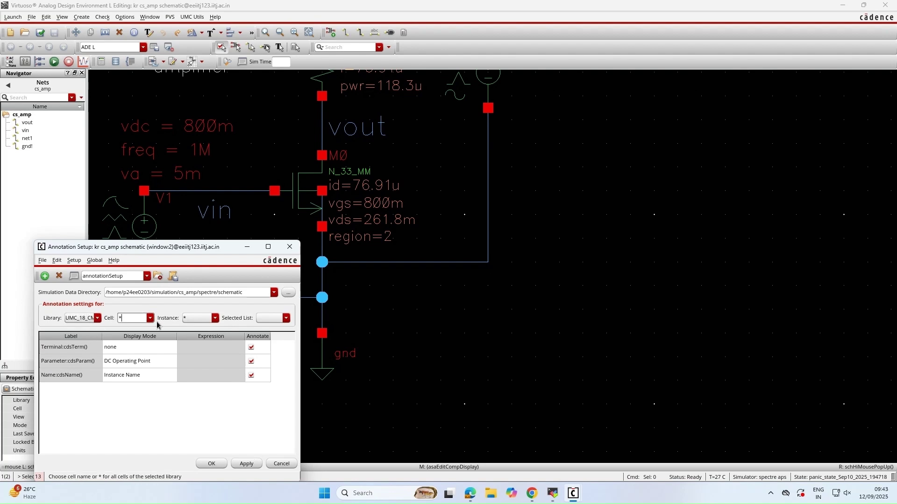
click(150, 318)
click(151, 333)
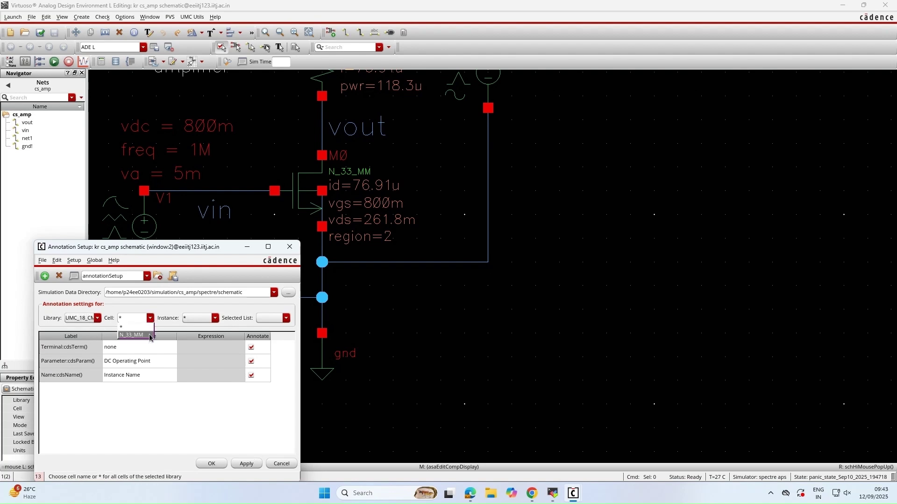
click(215, 318)
scroll(238, 387, down, 2)
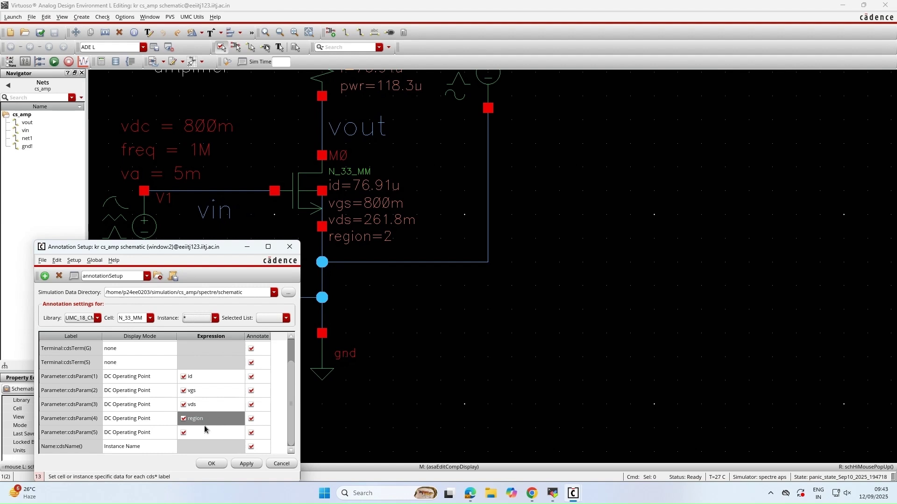
click(212, 463)
ctrl+scroll(369, 250, down, 2)
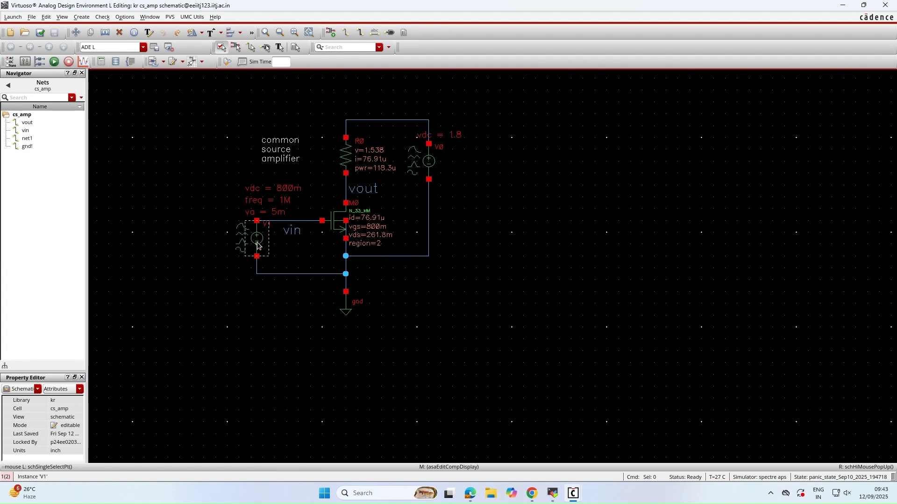
Enable plotting and saving gain for tran, then netlist and rerun the simulation.
mouse_move(573, 493)
click(639, 457)
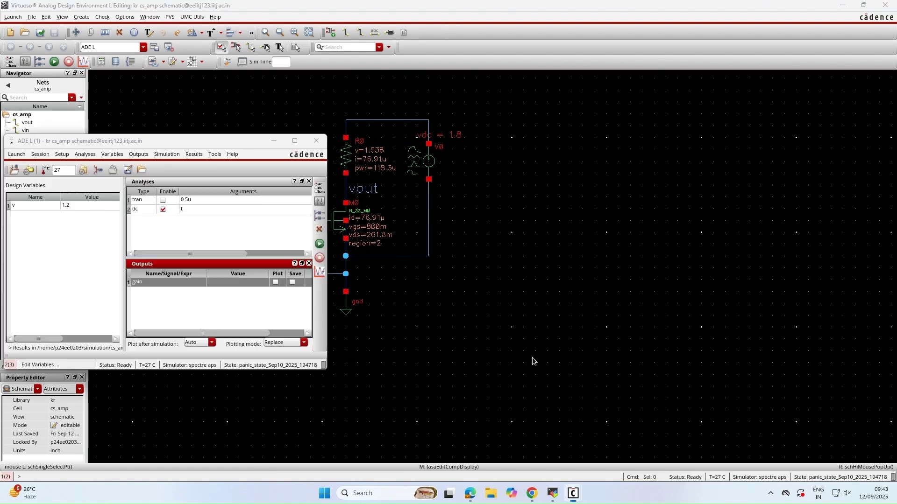
click(167, 209)
click(164, 202)
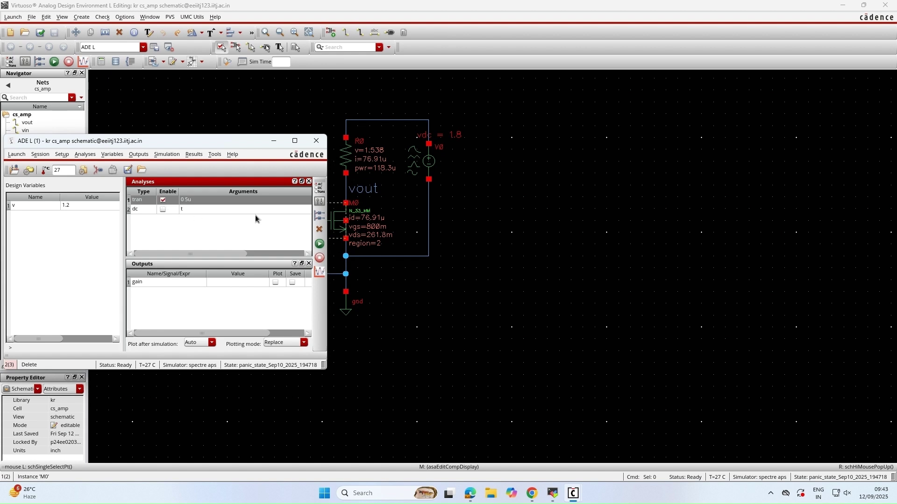
click(320, 244)
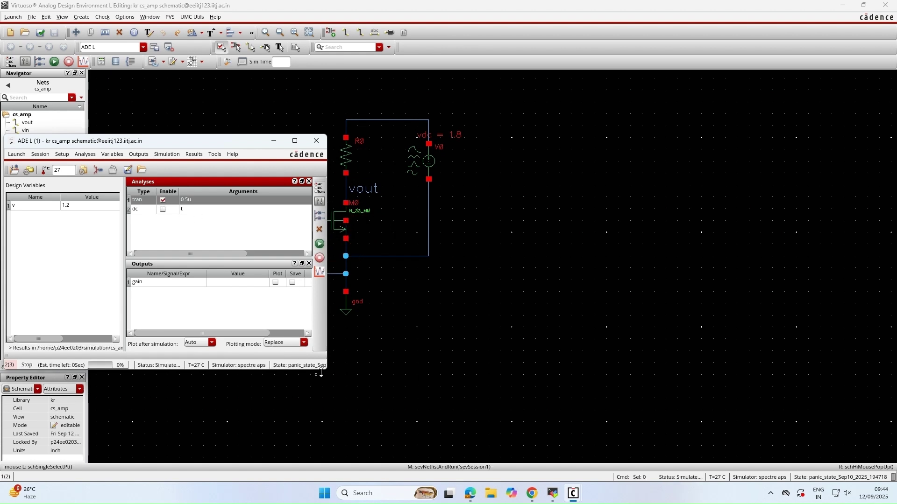
drag(326, 369, 465, 411)
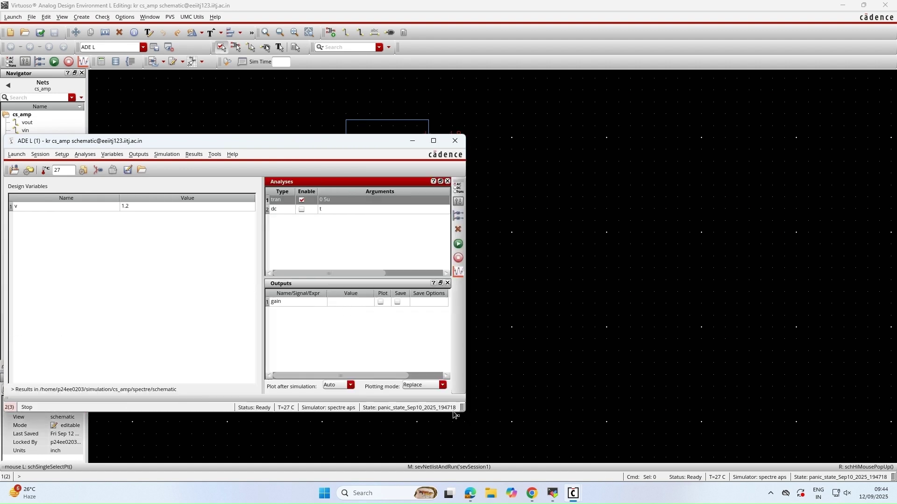
click(380, 302)
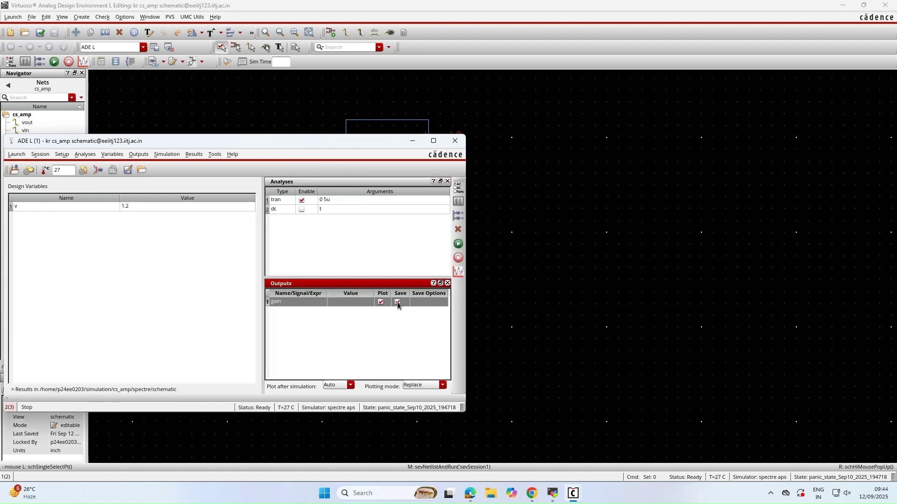
click(462, 242)
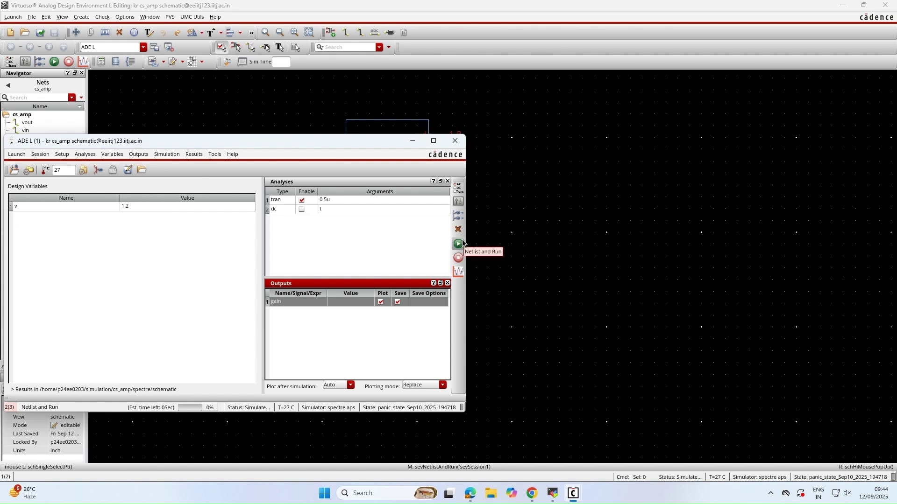
Minimize ADE L and bring up the diode_conn schematic.
mouse_move(469, 493)
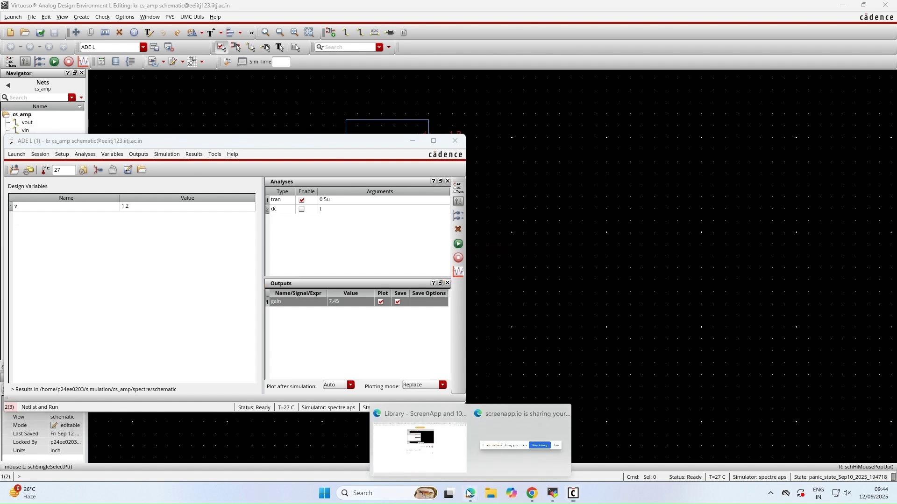
click(350, 304)
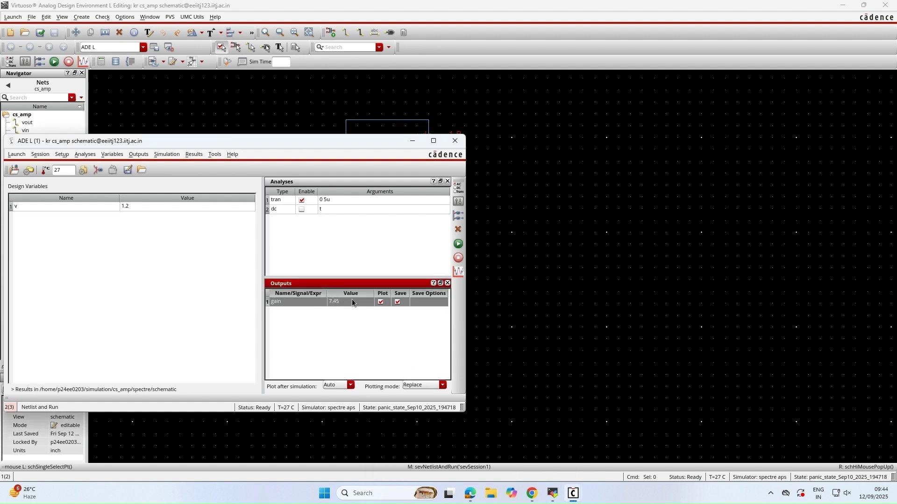
click(412, 141)
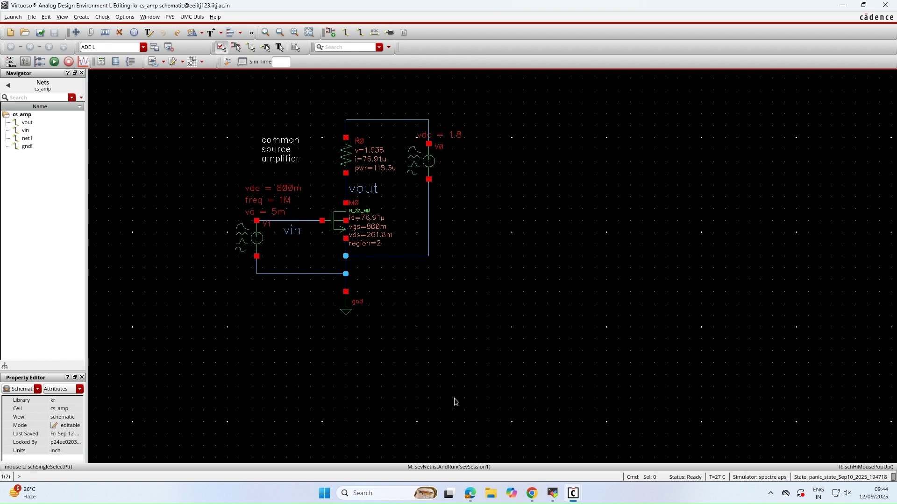
mouse_move(464, 500)
click(447, 460)
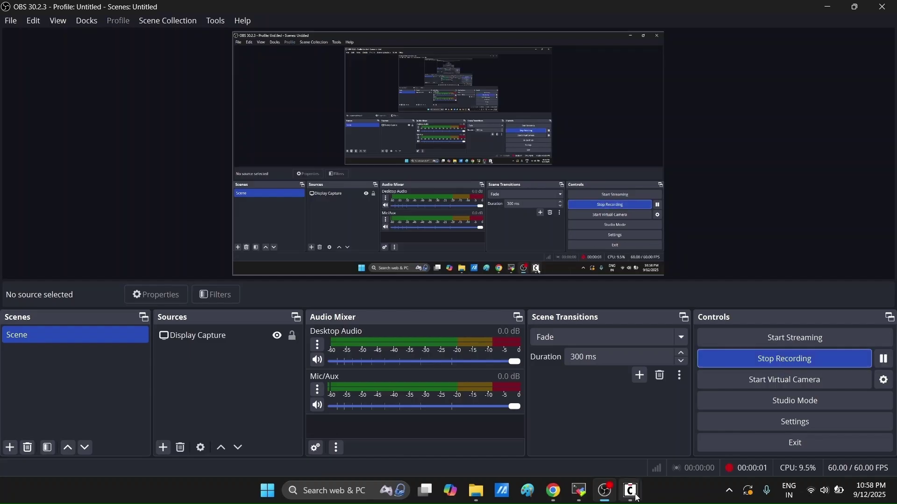
mouse_move(630, 491)
click(636, 445)
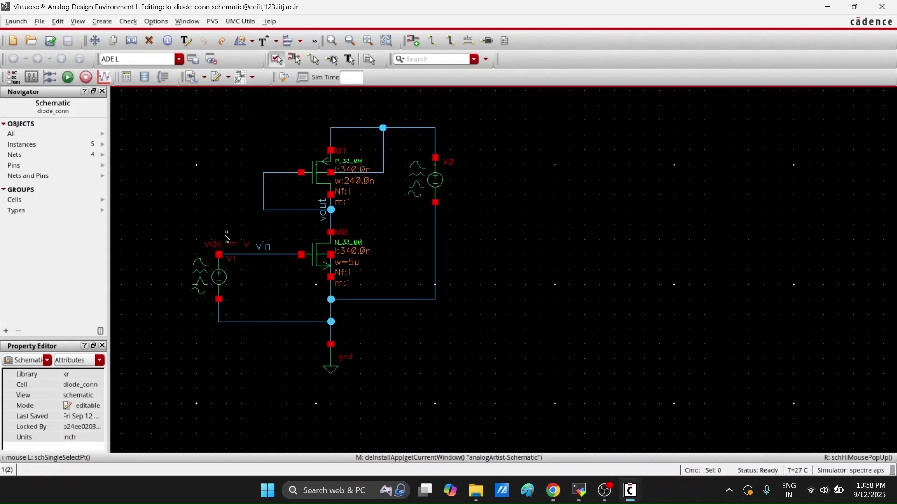
Open source V1's properties and close them without changes.
click(220, 295)
key(q)
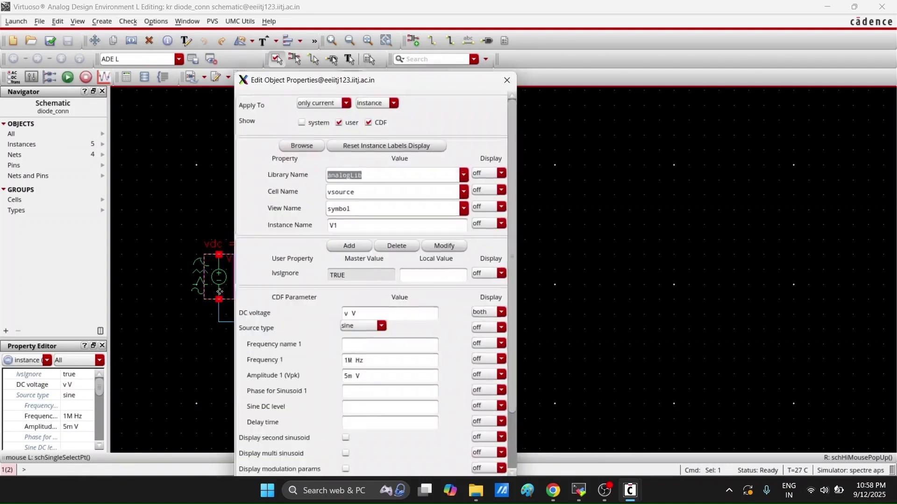
key(Escape)
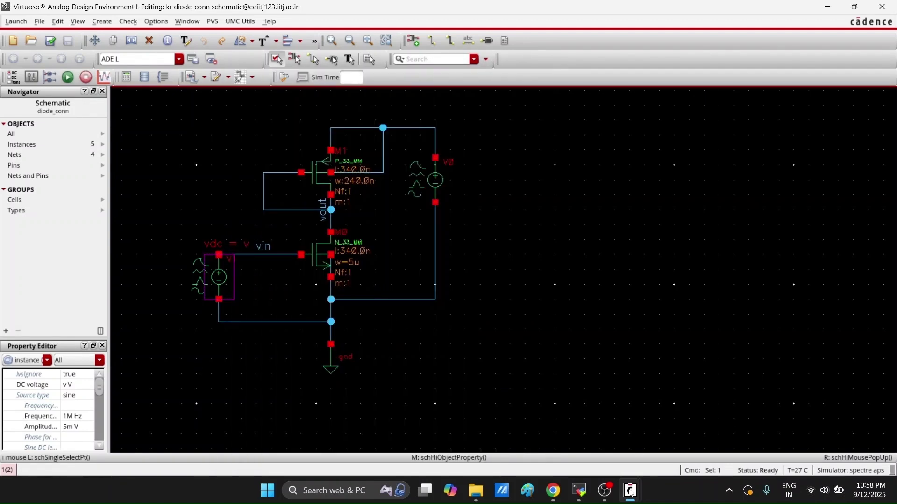
Launch Parametric Analysis from the ADE L Tools menu and maximize its window.
mouse_move(630, 491)
click(722, 428)
click(727, 138)
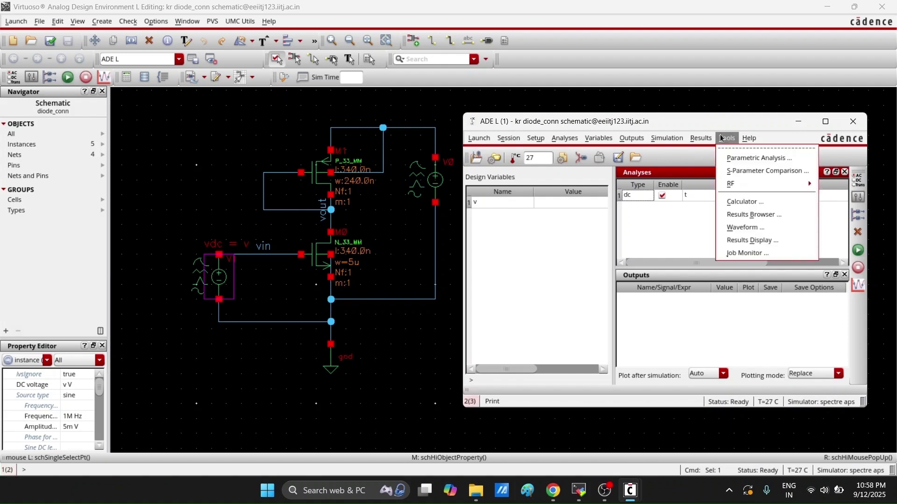
click(736, 154)
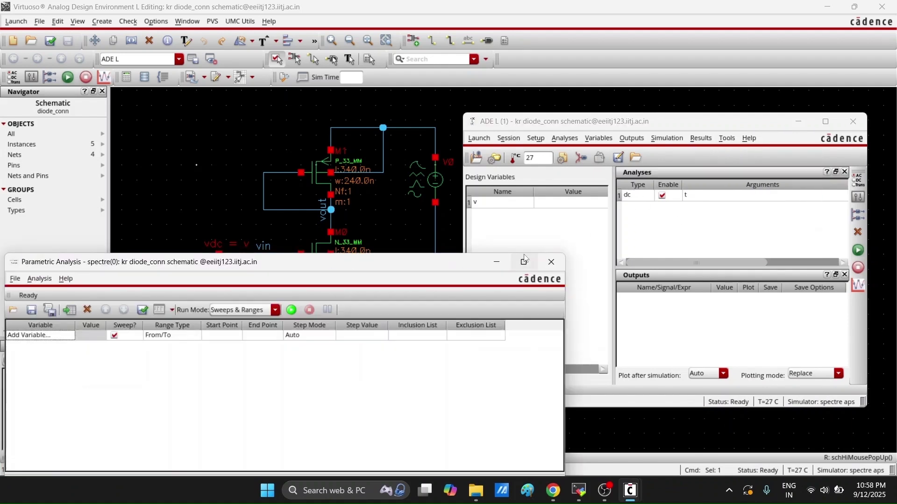
click(523, 262)
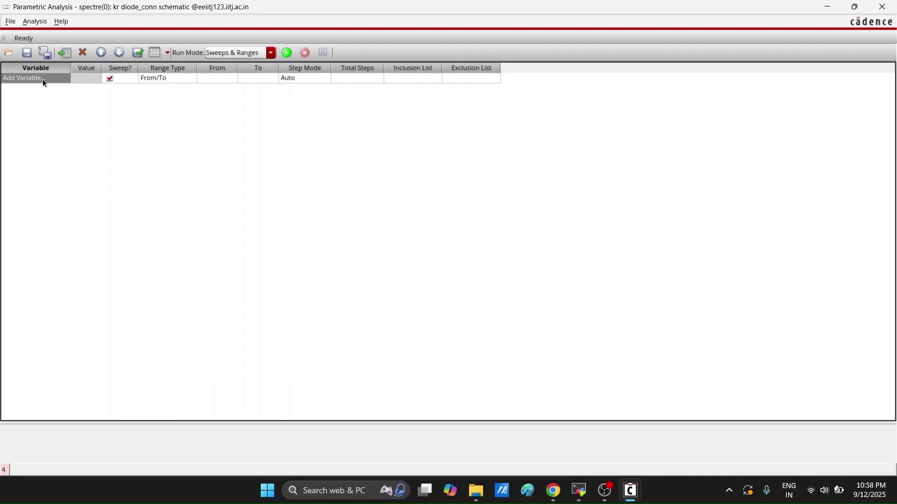
Add design variable v as a sweep from 0 to 1.
click(43, 80)
click(68, 78)
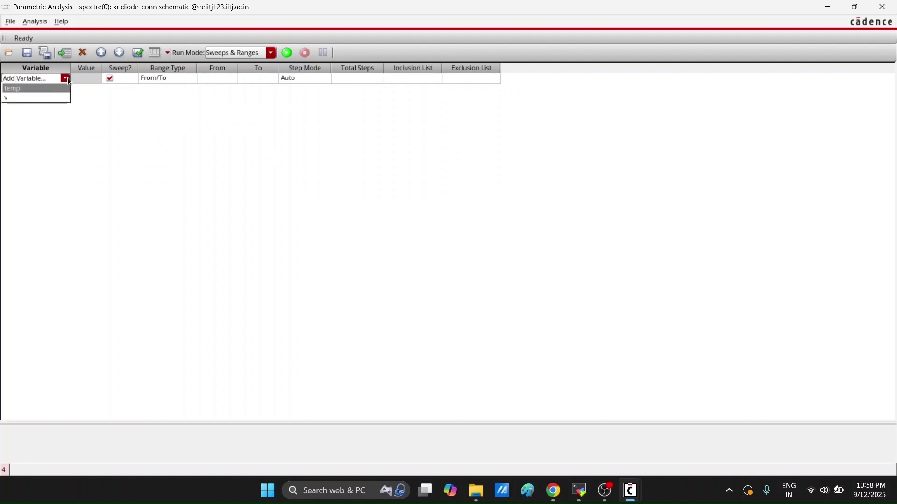
click(49, 97)
click(210, 82)
click(211, 83)
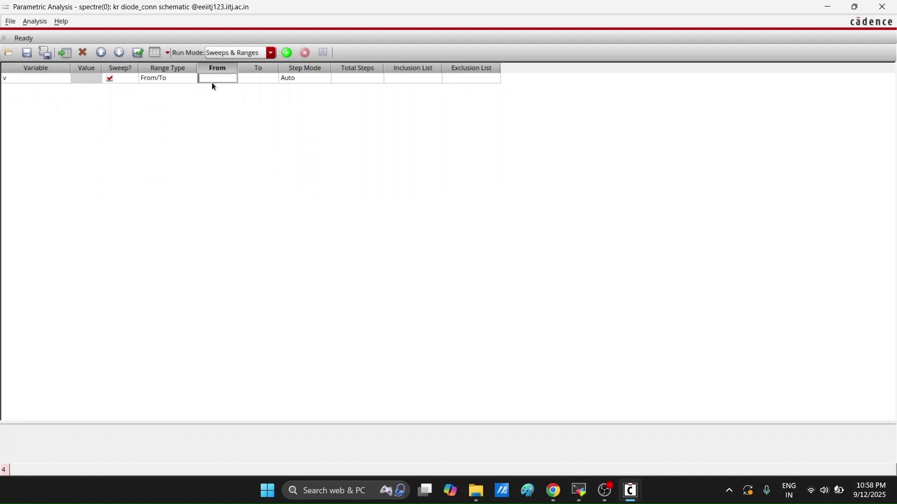
text(0)
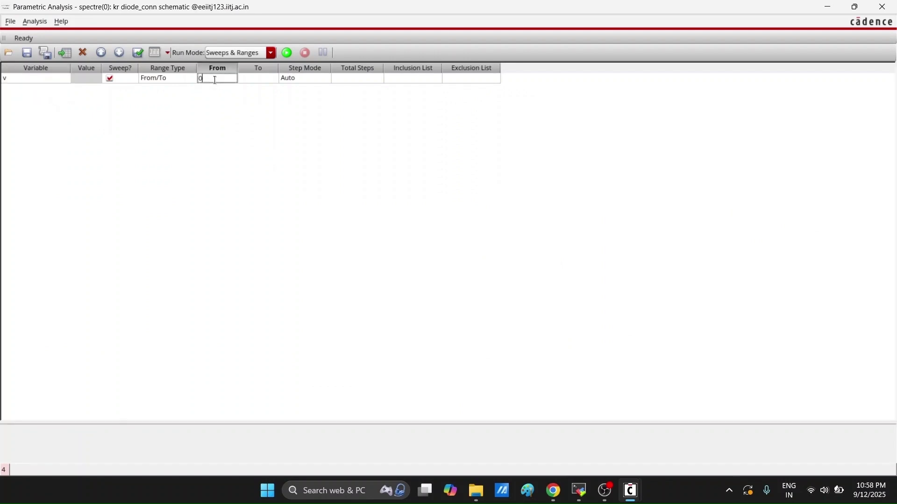
right_click(262, 78)
click(252, 78)
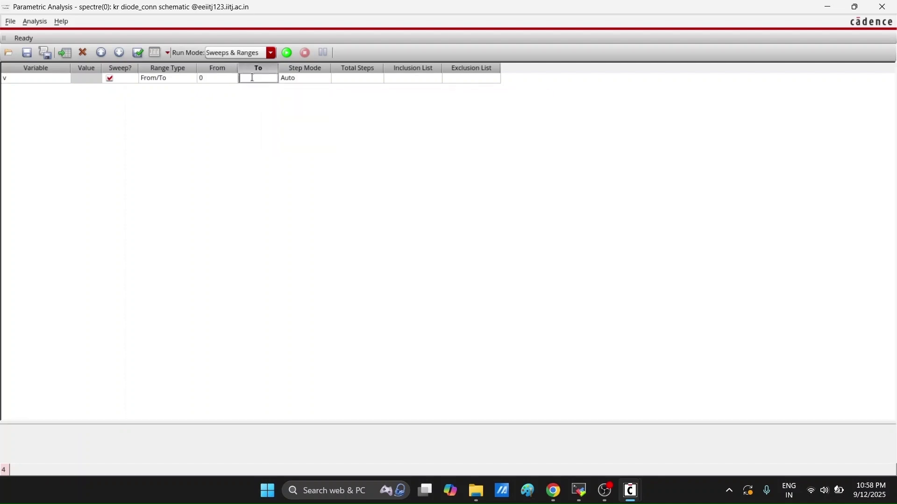
text(1)
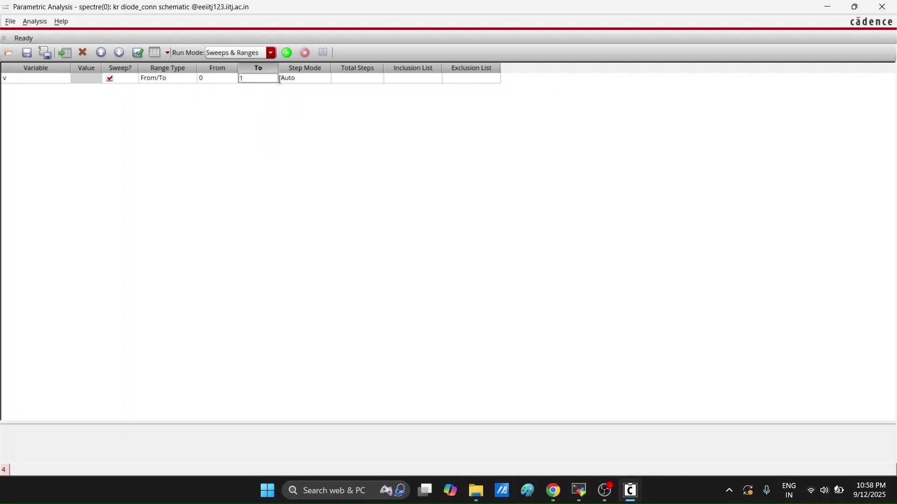
Set the sweep's step mode to Linear with 50 total steps.
click(318, 79)
click(315, 77)
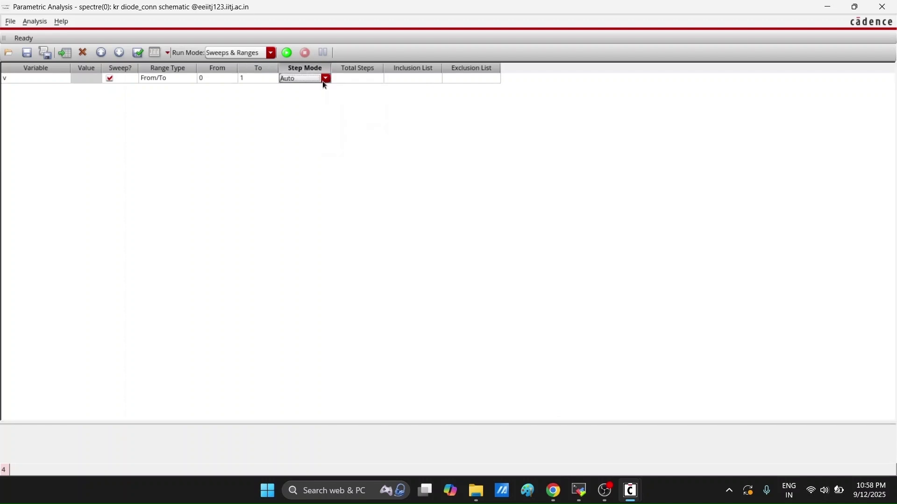
click(326, 78)
click(318, 106)
click(361, 80)
click(361, 78)
text(50)
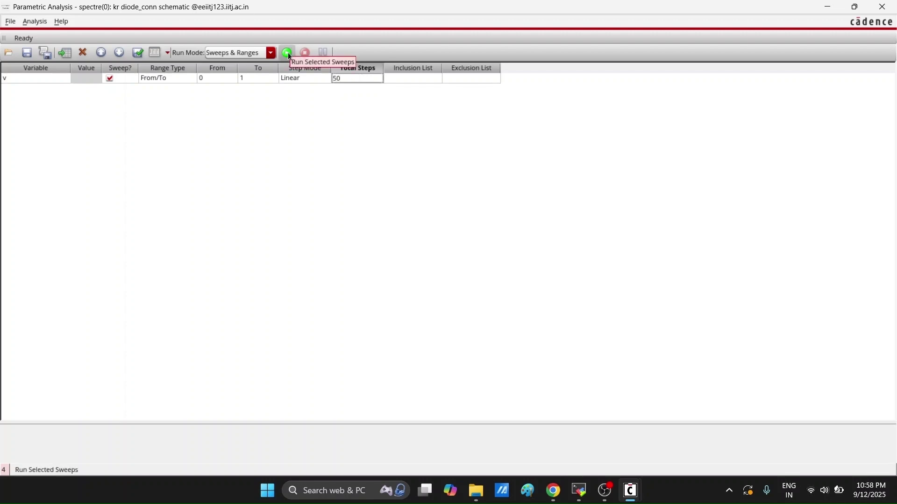
Run the selected sweep of v to completion and return to ADE L.
click(606, 491)
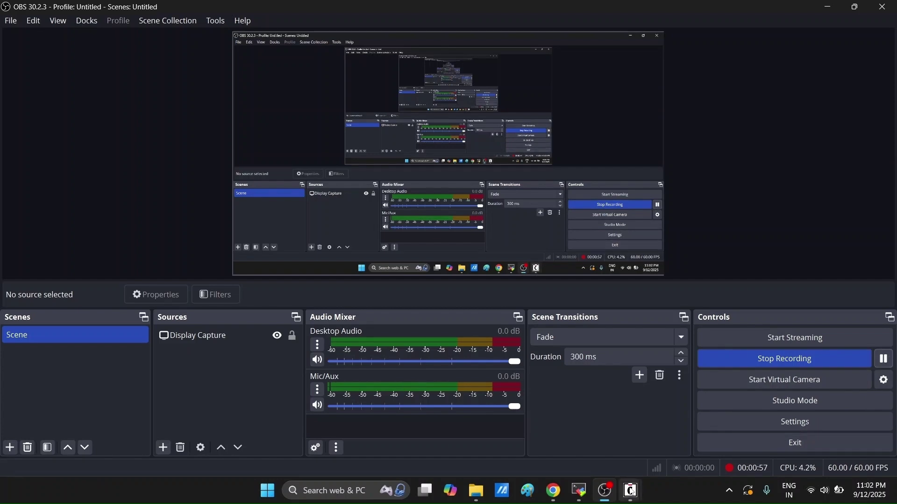
mouse_move(630, 491)
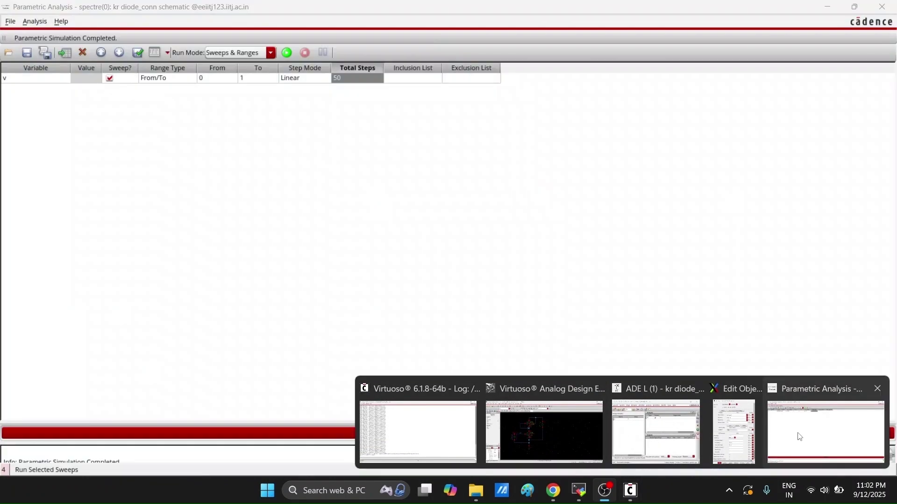
click(796, 433)
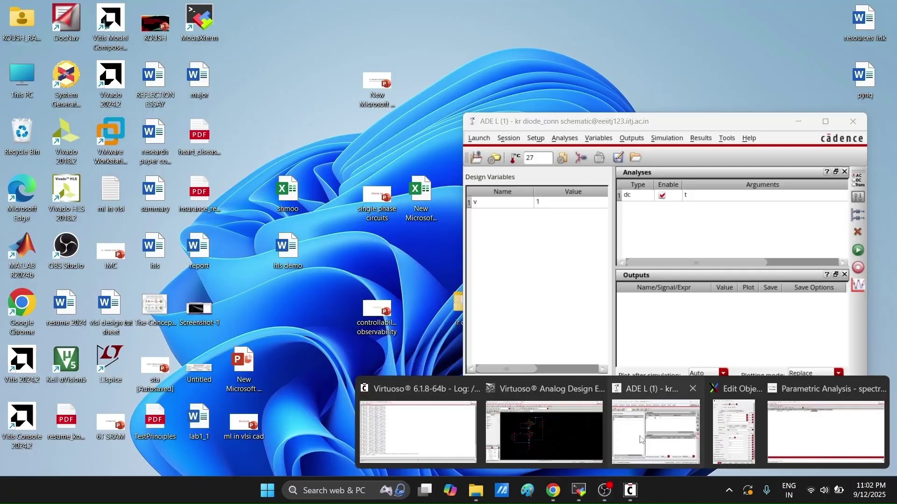
click(656, 446)
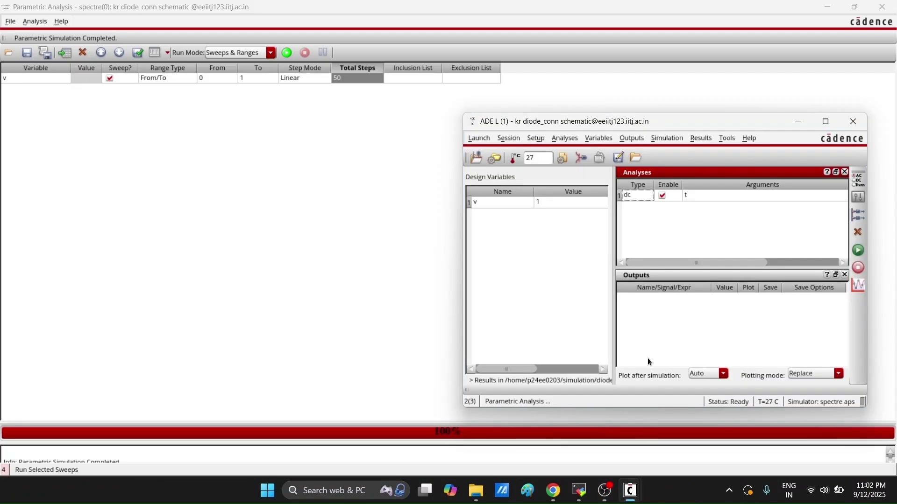
Choose Results > Print > DC Operating Points, then bring the diode_conn schematic forward.
click(708, 139)
mouse_move(715, 183)
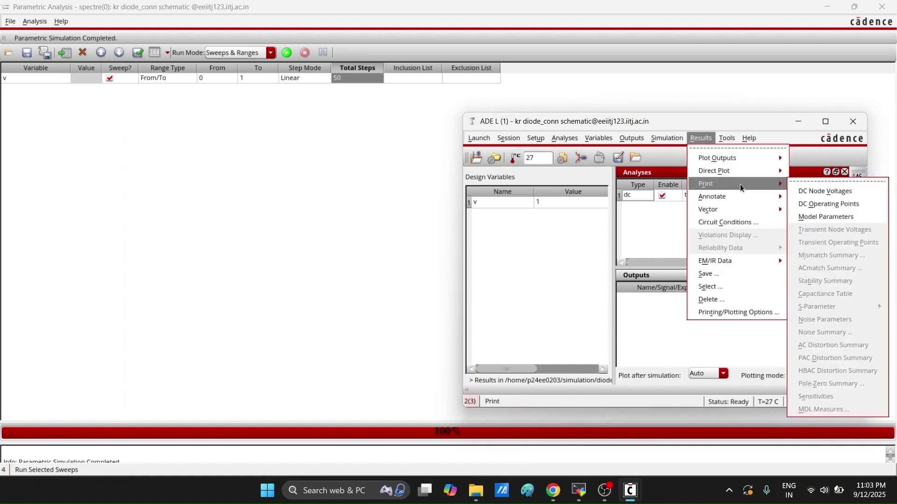
click(819, 209)
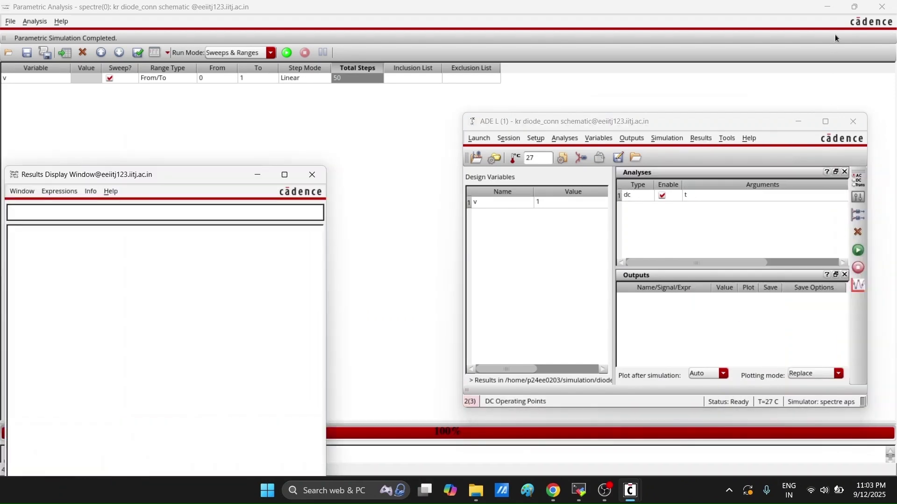
click(828, 7)
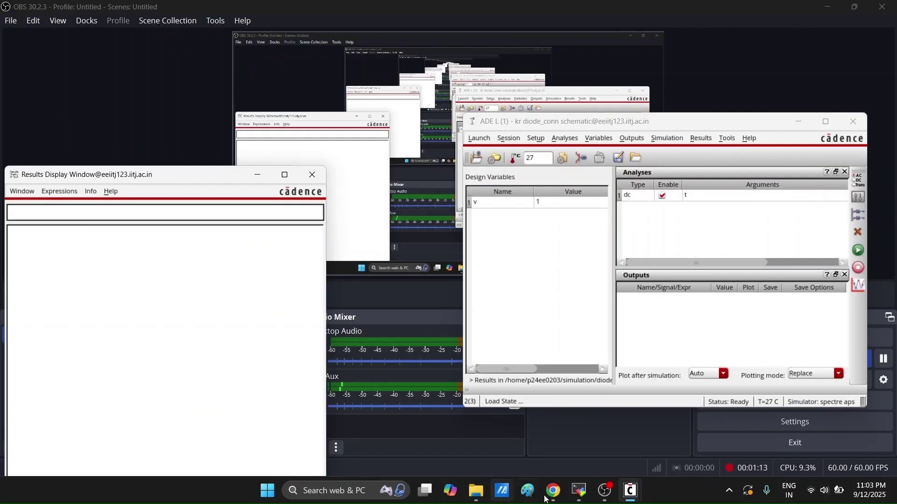
mouse_move(601, 499)
mouse_move(631, 492)
click(487, 437)
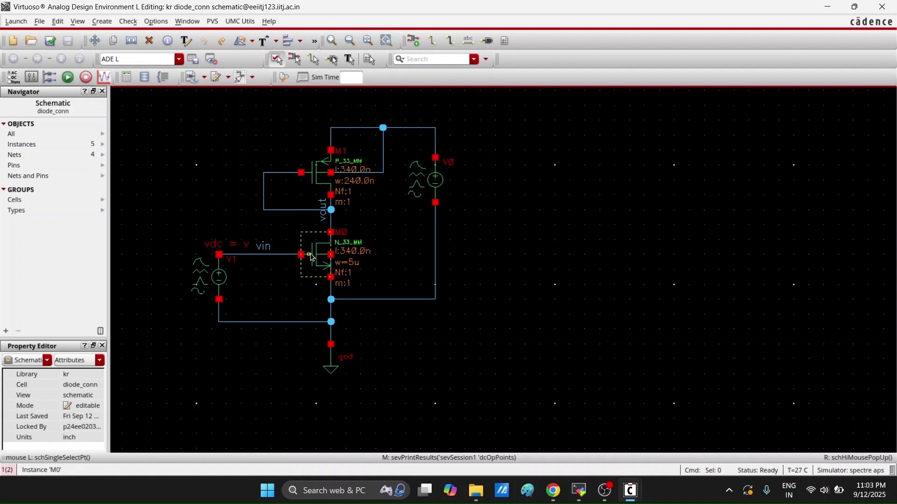
Bring the schematic editor forward and minimize the empty Results Display window.
mouse_move(631, 490)
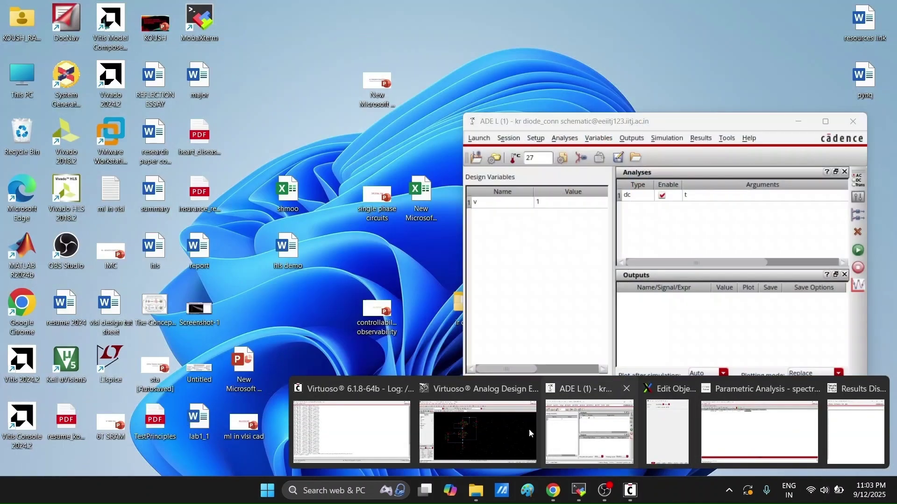
click(529, 430)
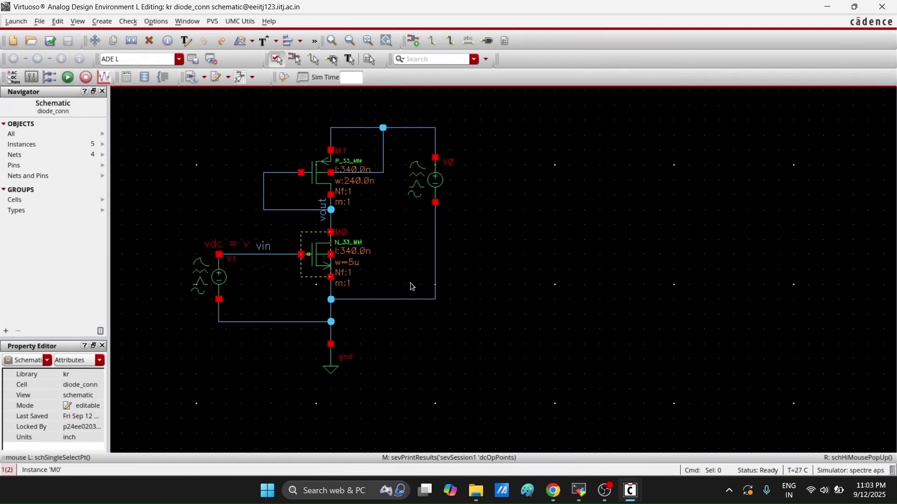
mouse_move(630, 491)
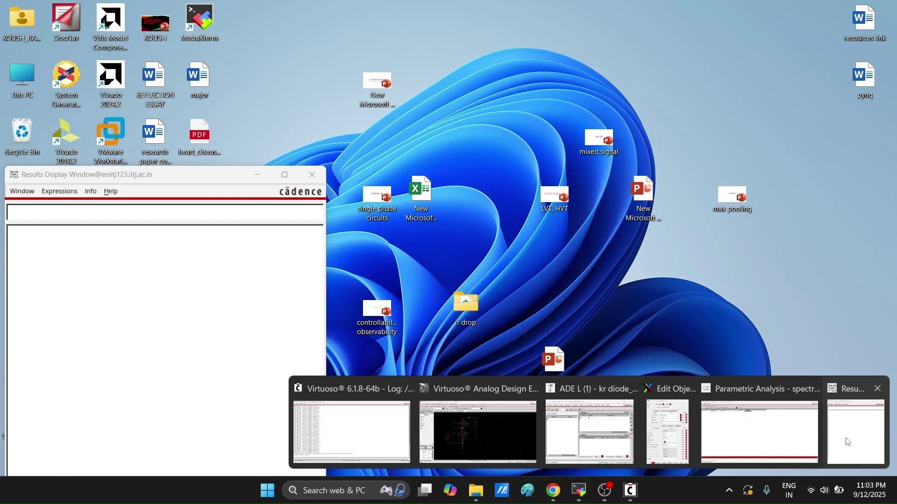
click(849, 442)
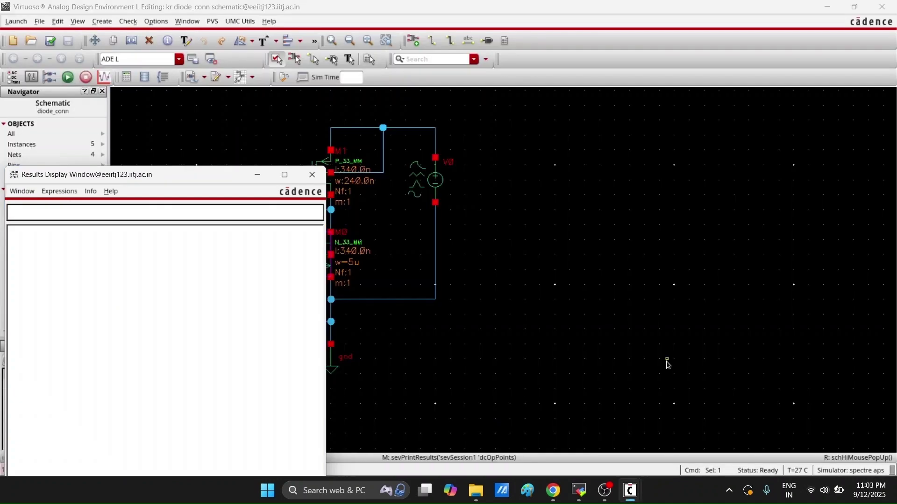
click(252, 176)
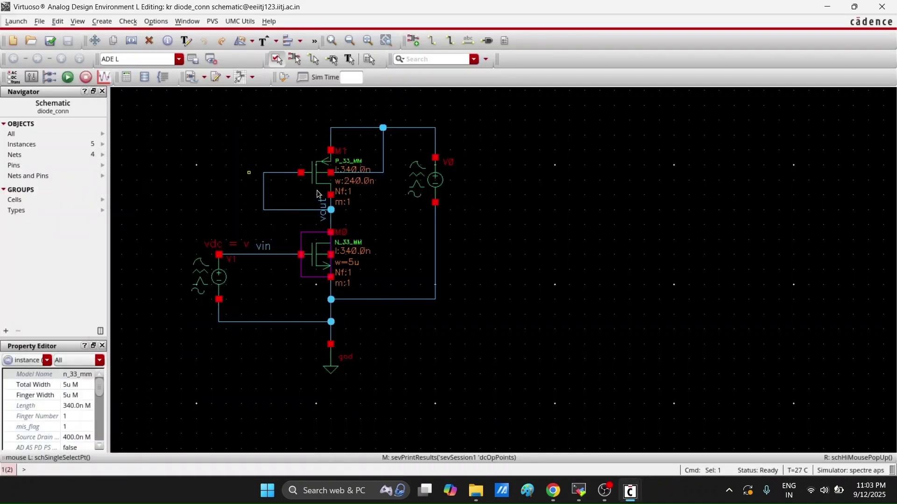
Switch to the ADE L simulation setup, then to the screen recorder window.
mouse_move(630, 488)
click(584, 428)
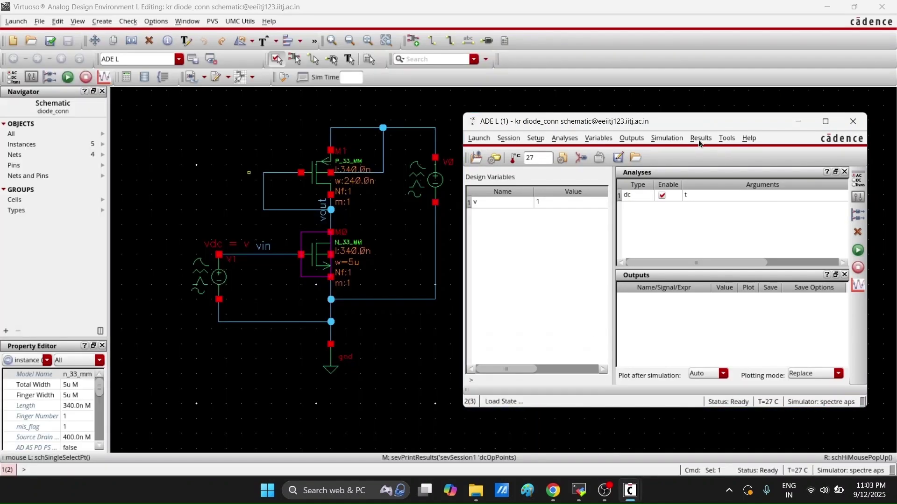
mouse_move(615, 491)
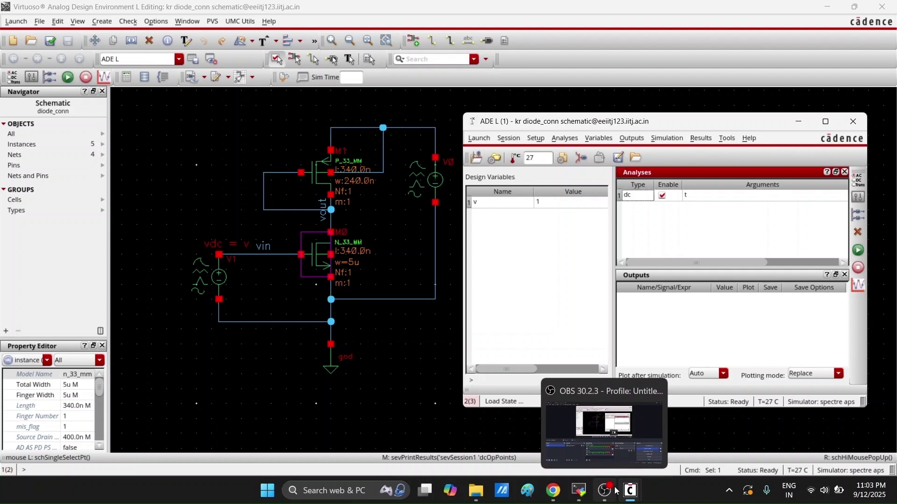
click(636, 424)
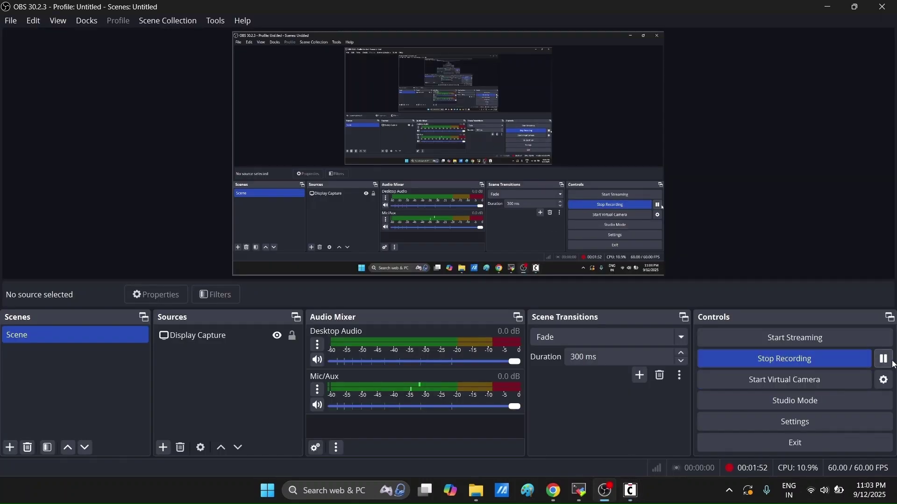
Bring up the Results Display table and select the 265.3m sweep row.
mouse_move(639, 499)
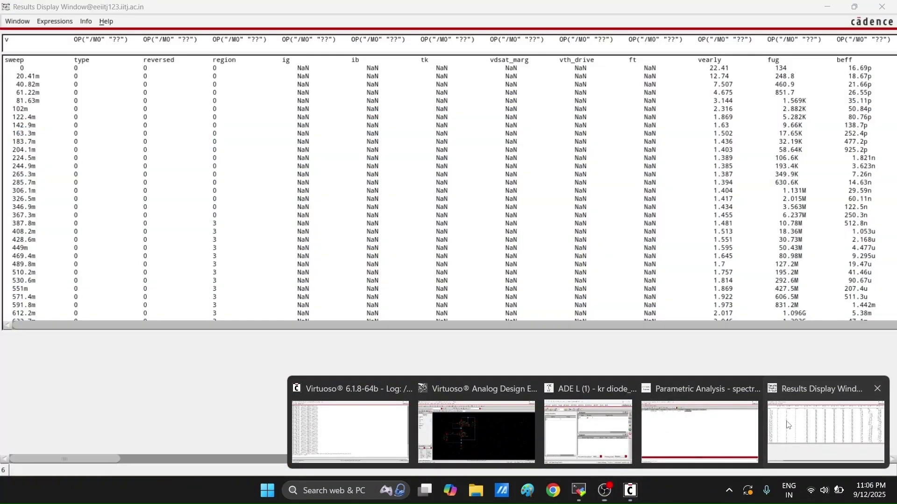
click(827, 446)
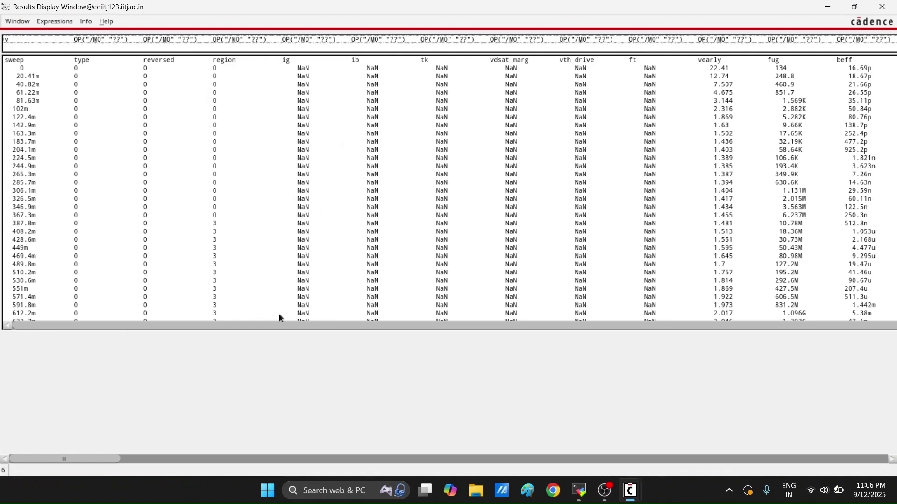
click(202, 174)
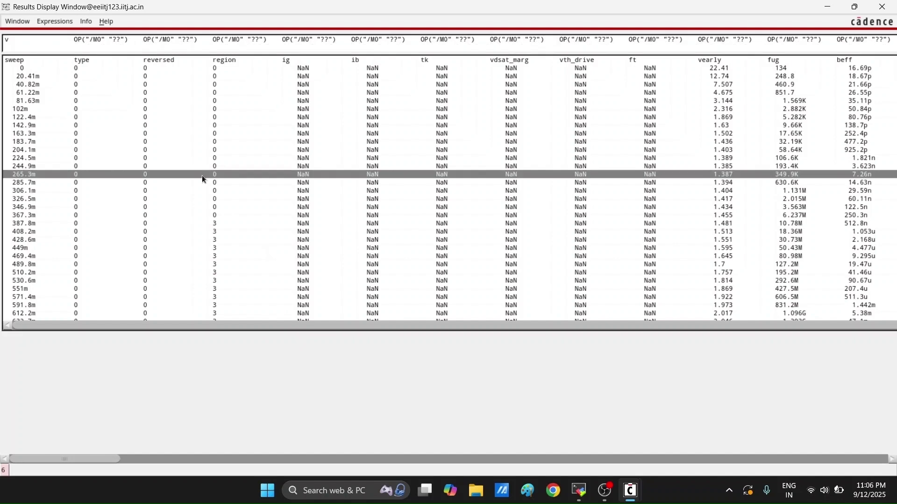
Scroll right through all of M0's DC operating-point columns.
scroll(203, 179, right, 4)
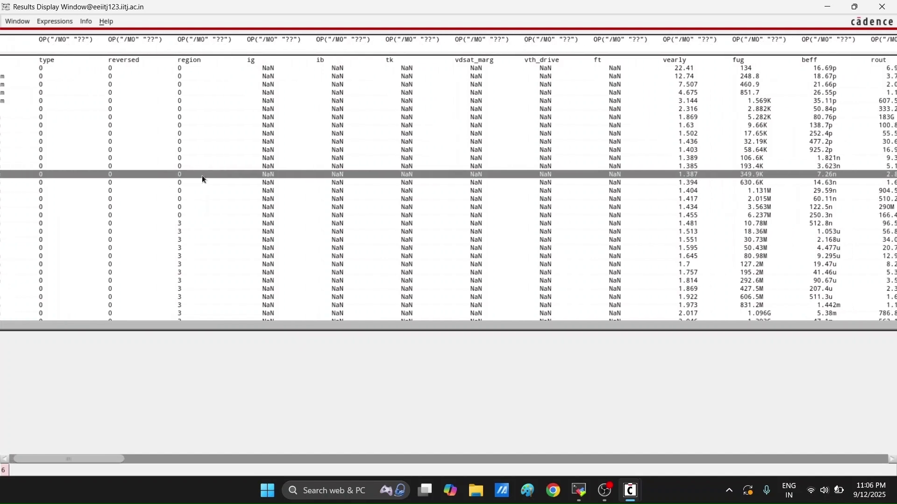
scroll(202, 176, right, 15)
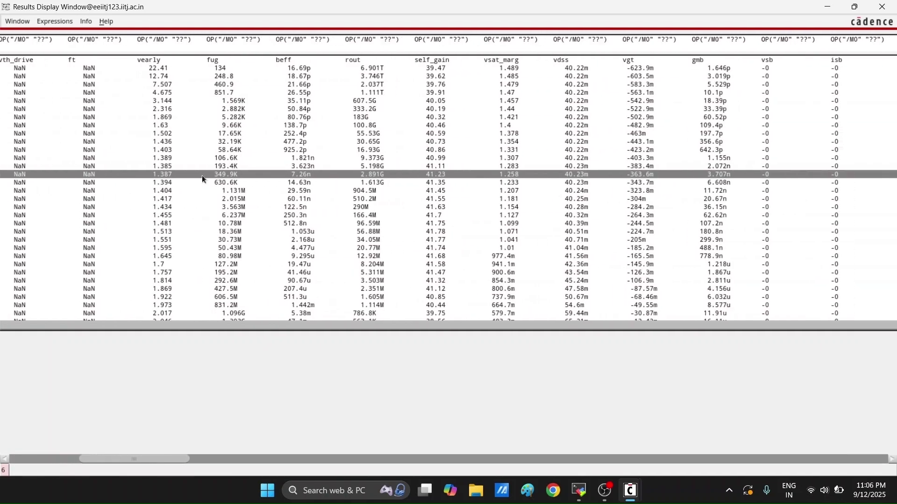
scroll(202, 175, right, 5)
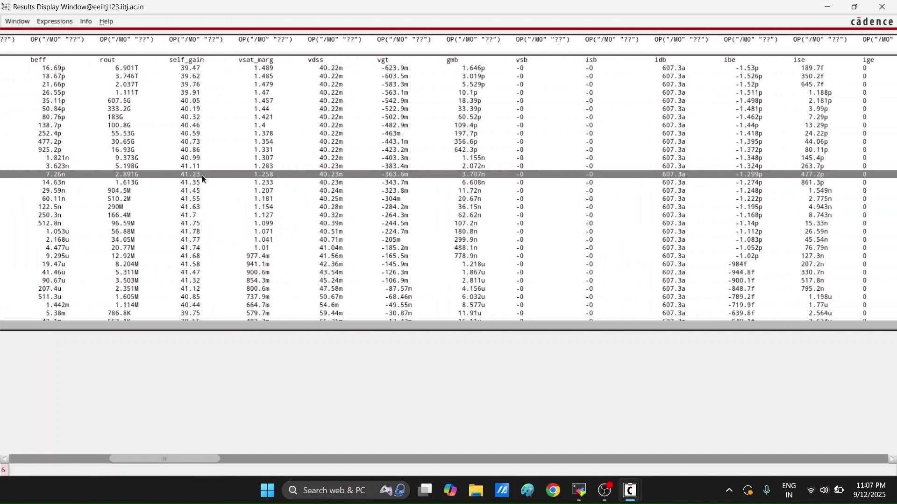
scroll(203, 178, right, 10)
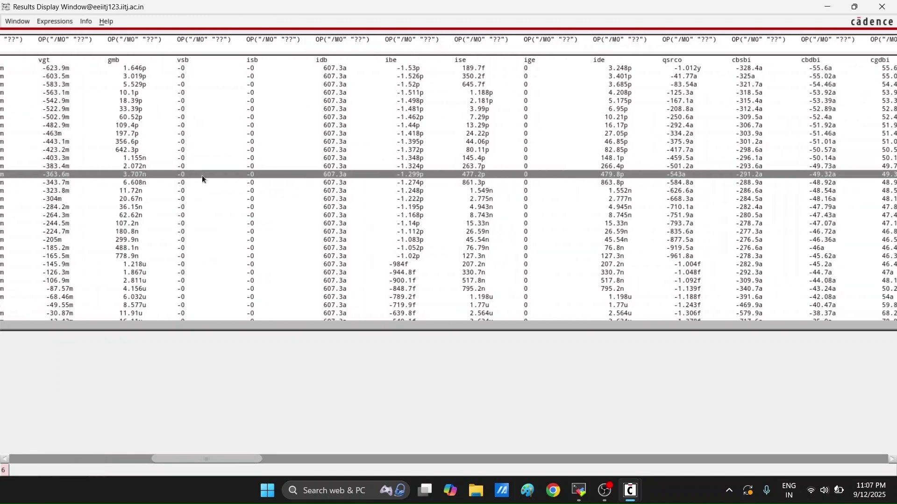
scroll(203, 176, right, 11)
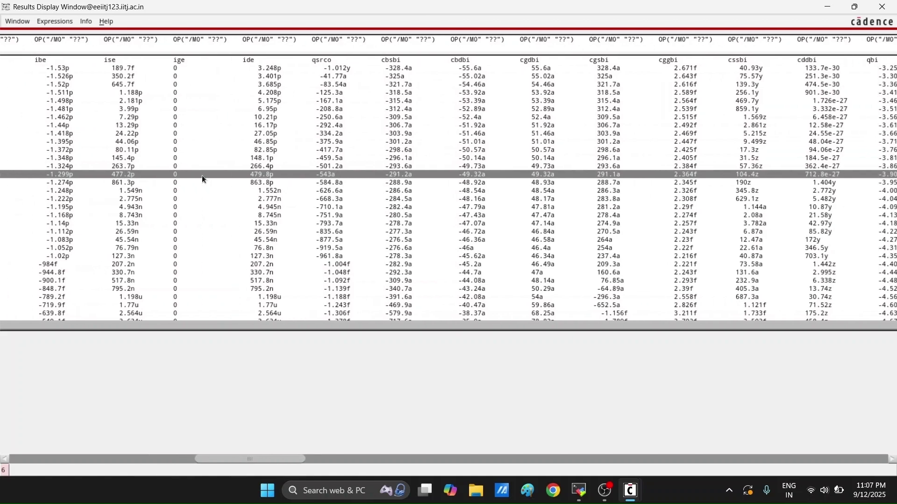
scroll(203, 179, right, 12)
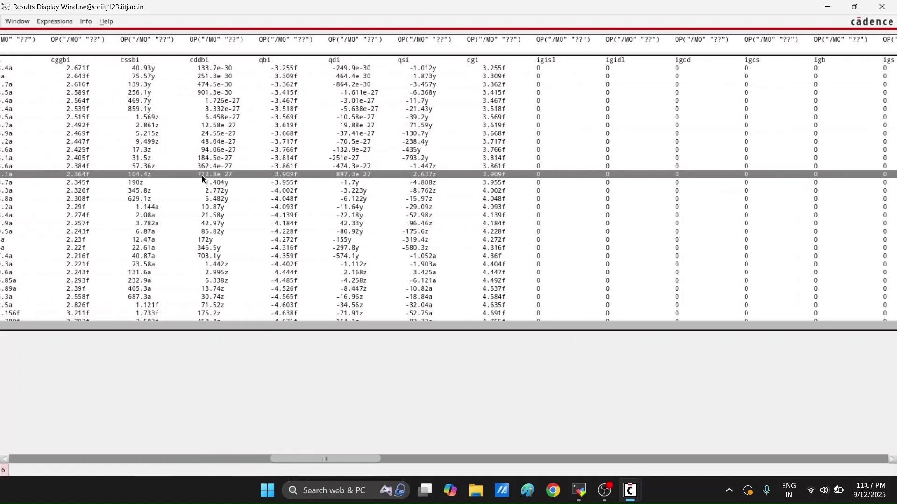
scroll(203, 179, right, 14)
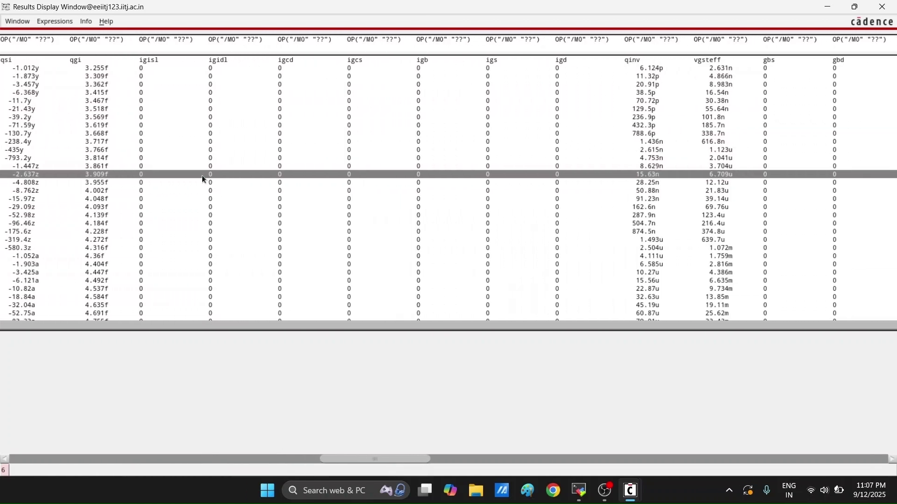
scroll(202, 175, right, 7)
Step down two sweep rows, scroll back left, then drag a window from the taskbar.
key(Down)
key(Down)
key(Down)
key(Down)
key(Down)
key(Down)
key(Down)
key(Down)
key(Down)
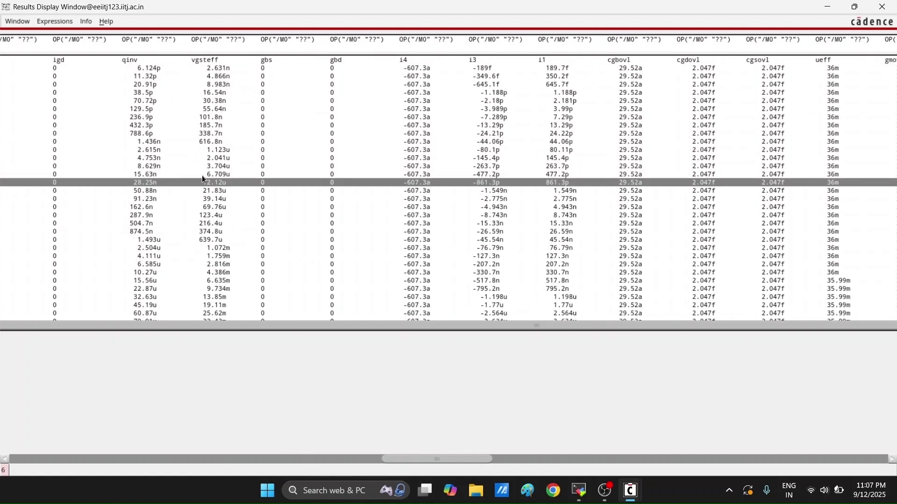
key(Down)
key(Down)
scroll(202, 176, left, 10)
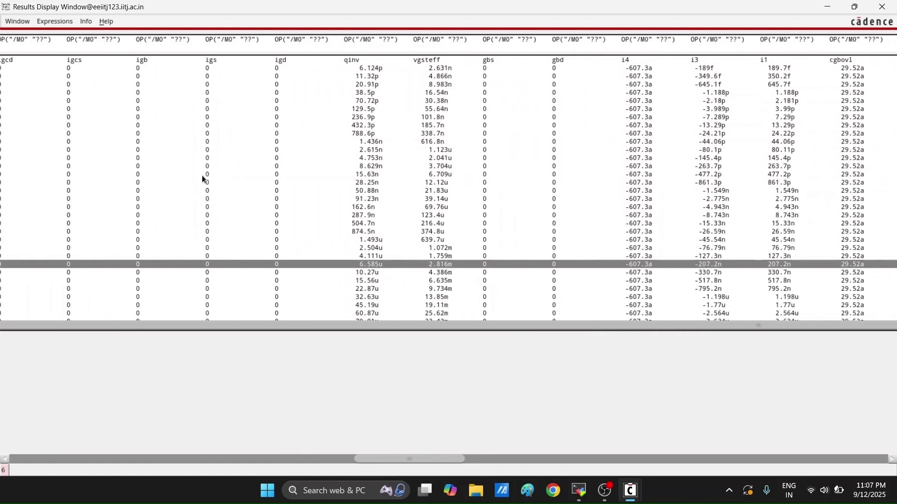
scroll(202, 175, left, 8)
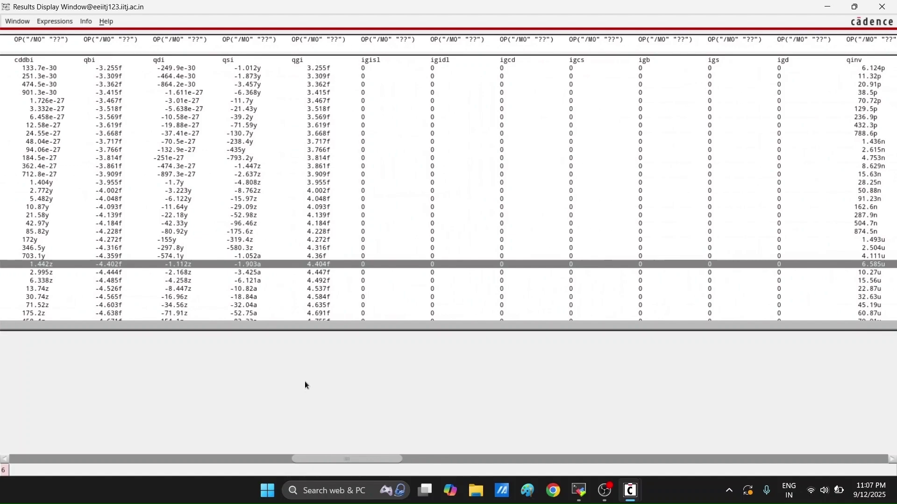
right_click(395, 457)
click(346, 453)
drag(338, 458, 29, 418)
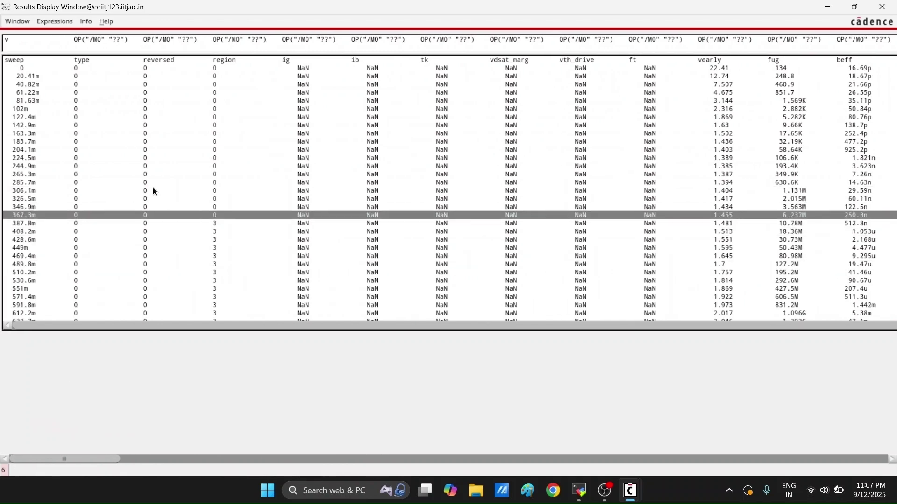
key(Down)
key(Down)
key(Down)
key(Down)
key(Down)
key(Down)
key(Down)
key(Down)
key(Down)
key(Down)
key(Down)
key(Down)
key(Down)
key(Down)
key(Down)
key(Down)
key(Down)
key(Down)
key(Down)
key(Down)
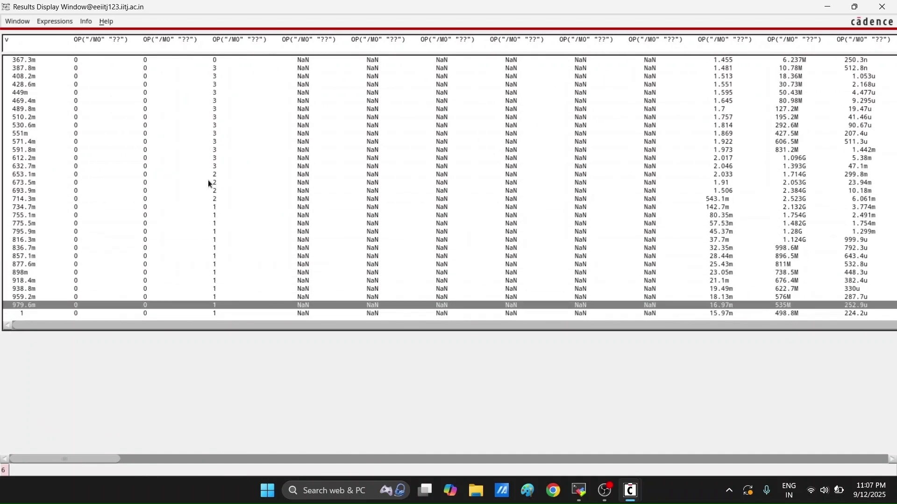
click(215, 174)
click(216, 200)
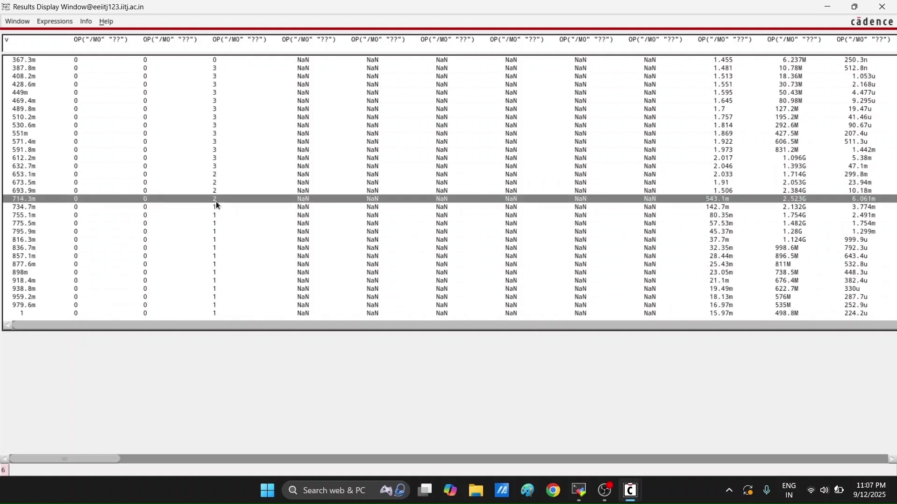
key(Down)
key(Down)
key(Down)
key(Down)
key(Down)
key(Down)
key(Down)
key(Down)
key(Down)
key(Down)
key(Down)
key(Down)
key(Down)
key(Down)
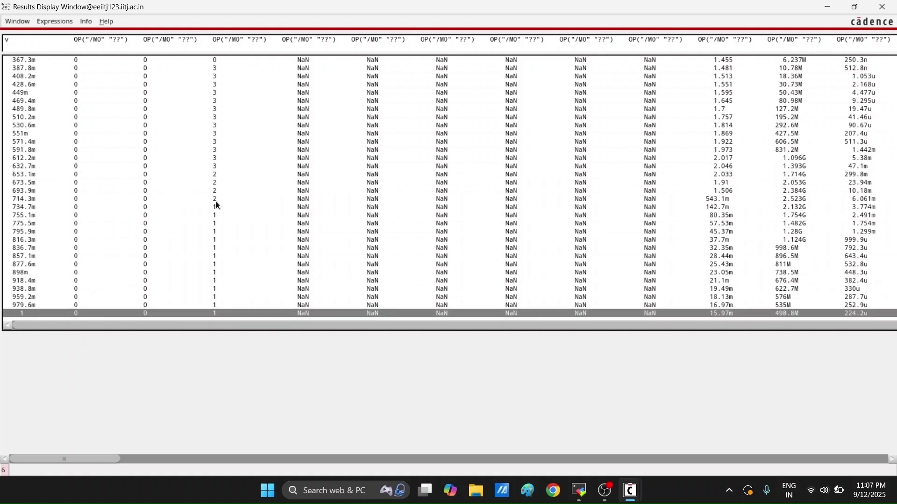
key(Up)
key(Up)
key(Up)
key(Up)
key(Up)
key(Up)
key(Up)
key(Up)
key(Up)
key(Up)
key(Up)
key(Up)
key(Up)
key(Up)
key(Up)
key(Up)
key(Up)
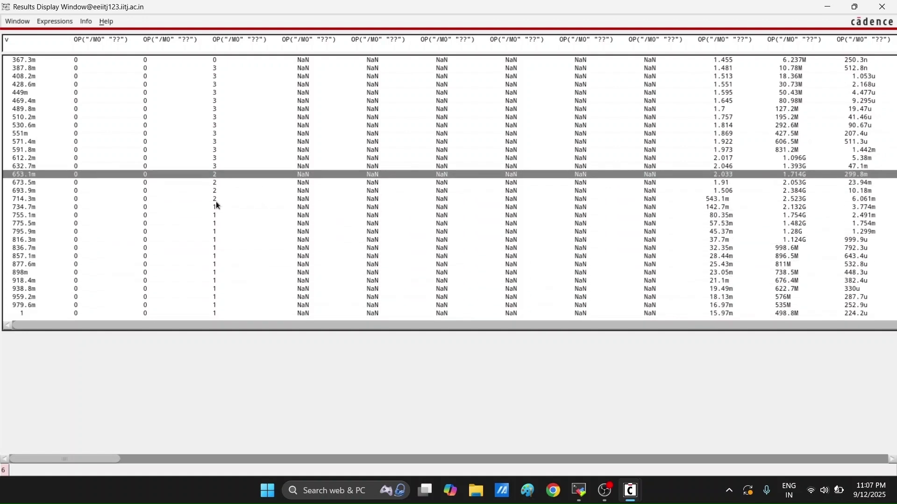
click(173, 199)
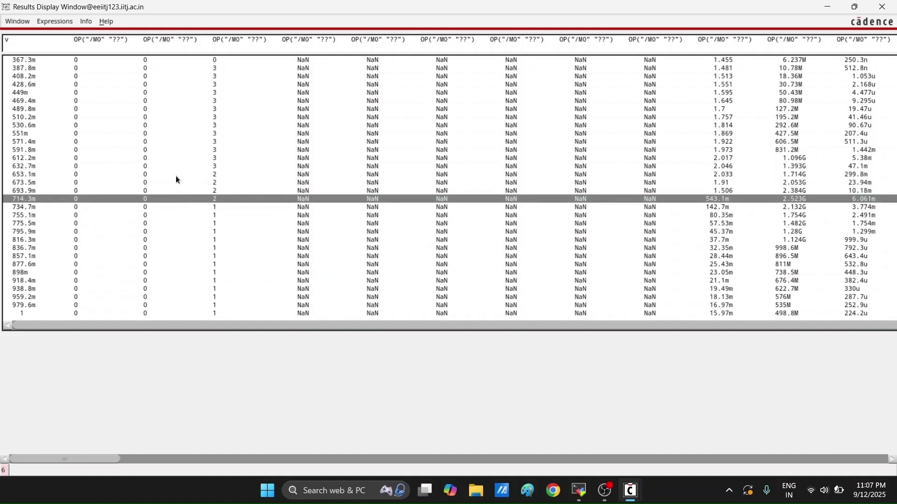
click(176, 176)
click(175, 181)
click(180, 193)
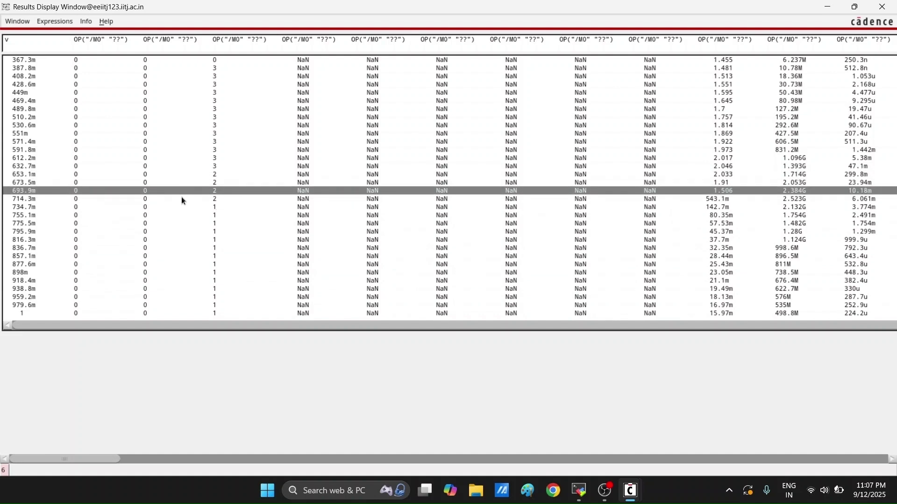
click(183, 200)
key(Up)
key(Up)
key(Up)
key(Up)
key(Up)
key(Up)
key(Up)
key(Up)
key(Up)
key(Up)
key(Up)
key(Up)
key(Up)
key(Up)
key(Up)
key(Up)
key(Up)
key(Up)
key(Up)
key(Up)
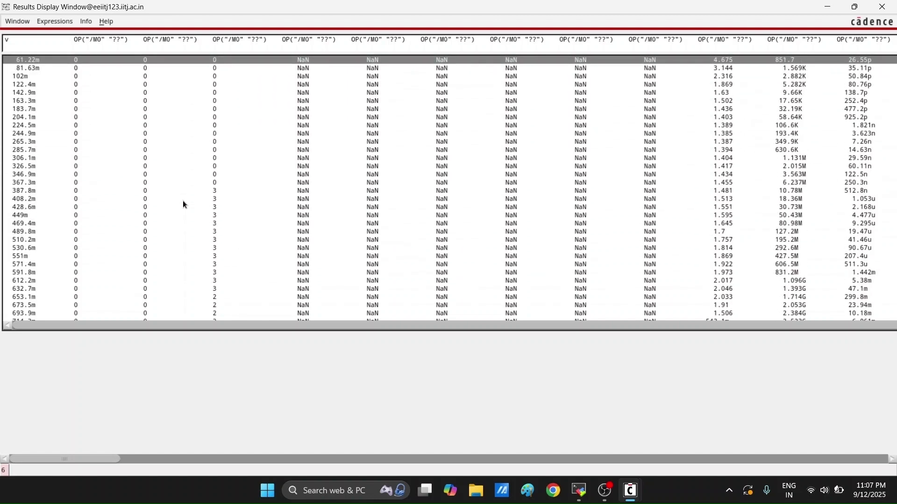
key(Up)
key(Up)
key(Up)
key(Down)
key(Down)
key(Down)
key(Down)
key(Down)
key(Down)
key(Down)
key(Down)
key(Down)
key(Down)
key(Down)
key(Down)
key(Down)
key(Down)
key(Down)
key(Down)
key(Down)
key(Down)
key(Down)
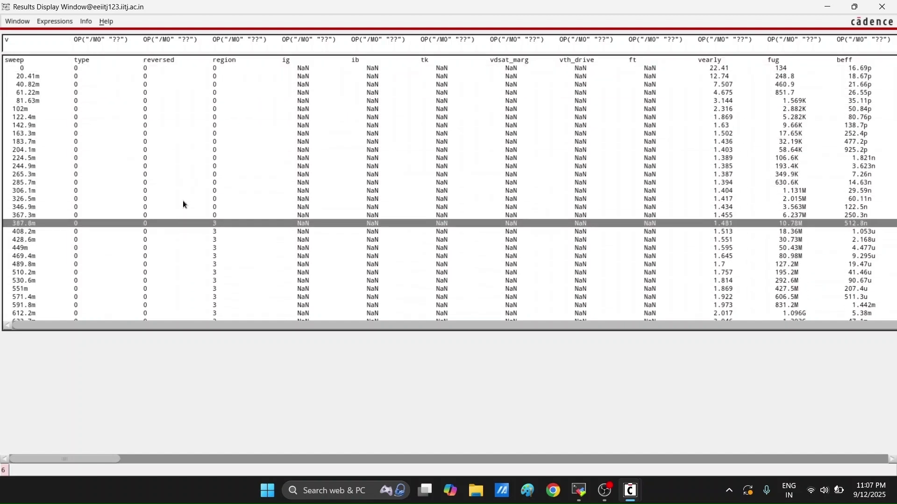
key(Down)
key(Down)
key(Down)
key(Down)
key(Down)
key(Down)
key(Down)
key(Down)
key(Down)
key(Down)
key(Down)
key(Down)
key(Down)
key(Down)
key(Down)
key(Down)
key(Down)
key(Down)
key(Down)
key(Down)
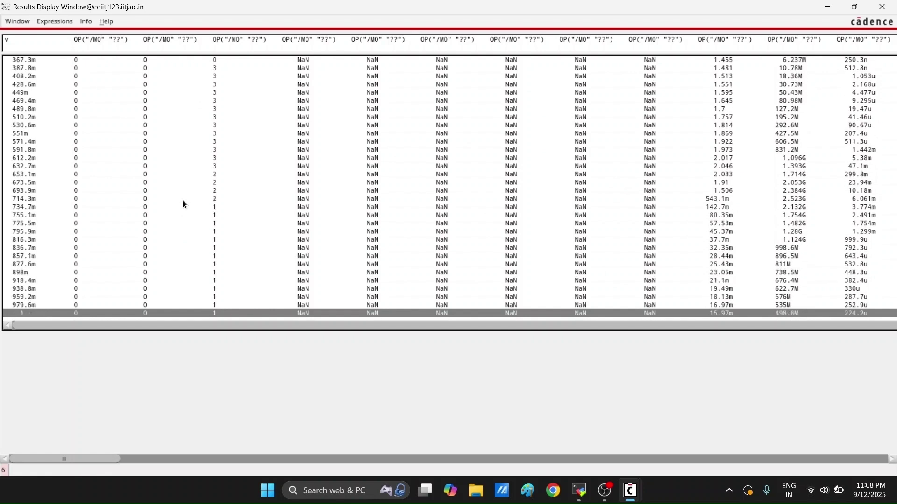
click(210, 209)
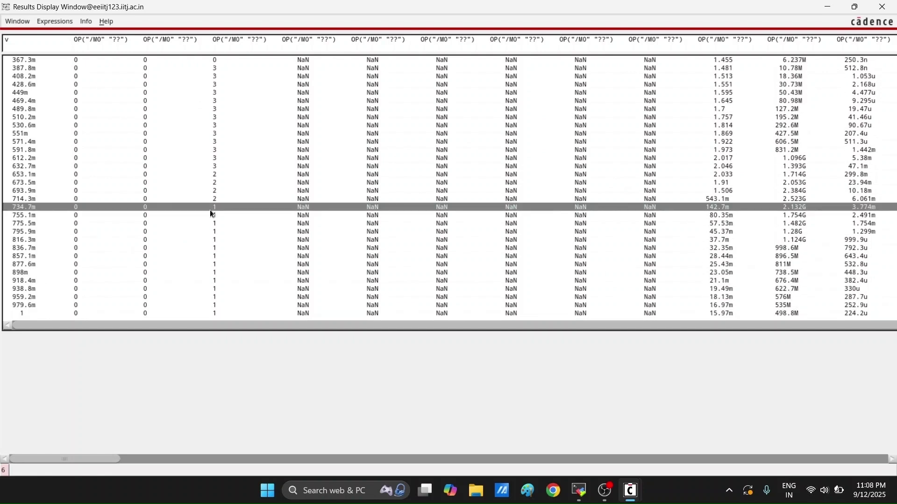
click(216, 198)
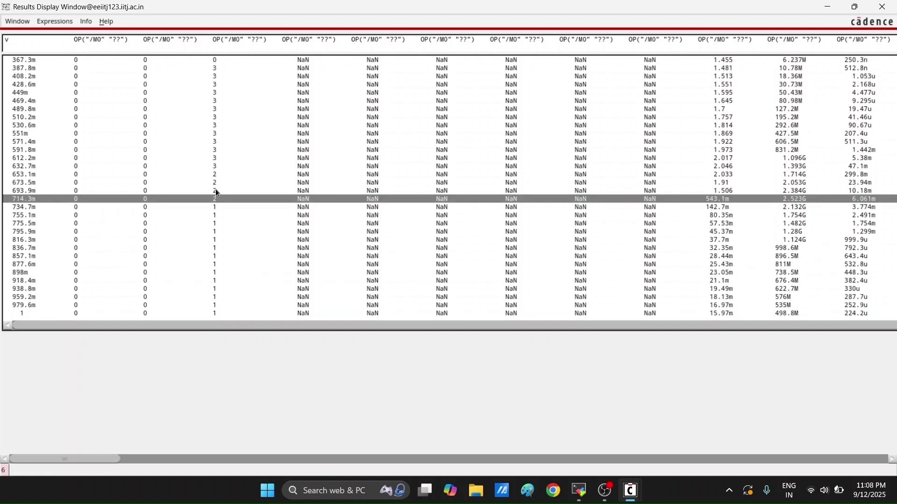